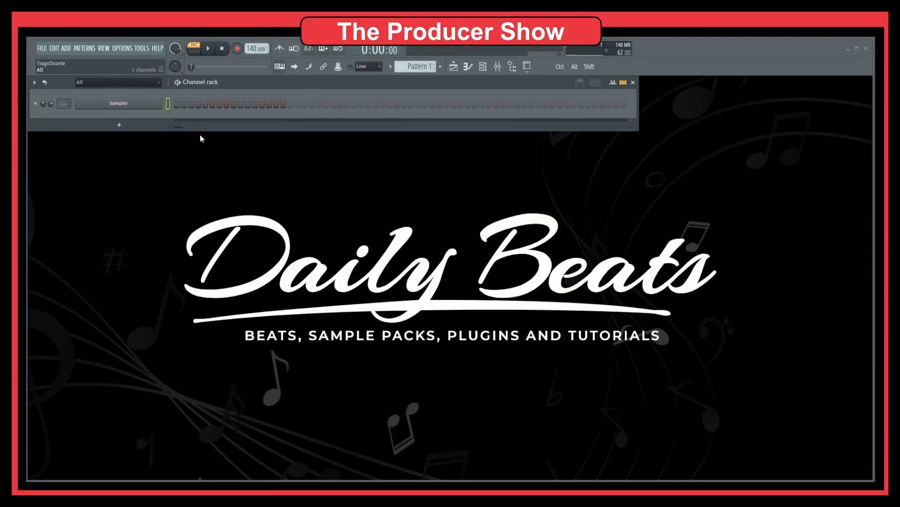
Step: Add an FPC drum channel and load its SM White Label - Minimal Kicks preset
click(127, 123)
mouse_move(120, 181)
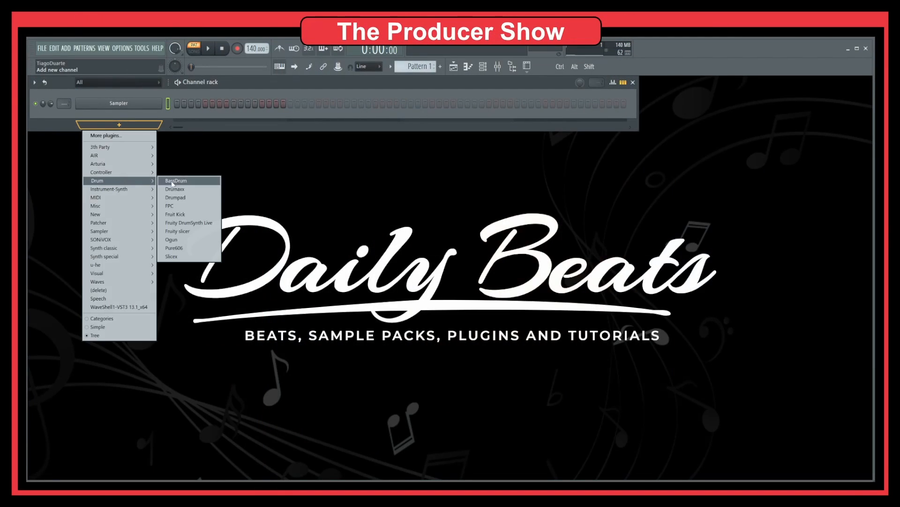
click(179, 206)
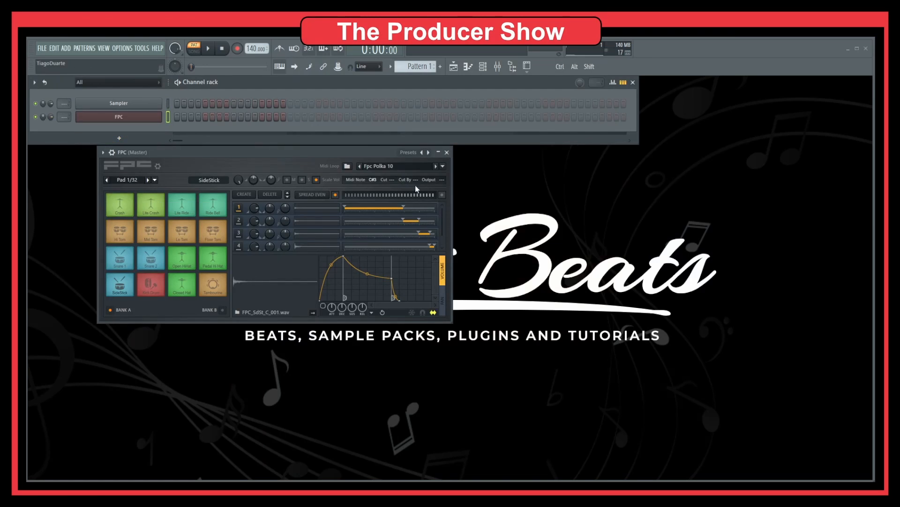
click(429, 152)
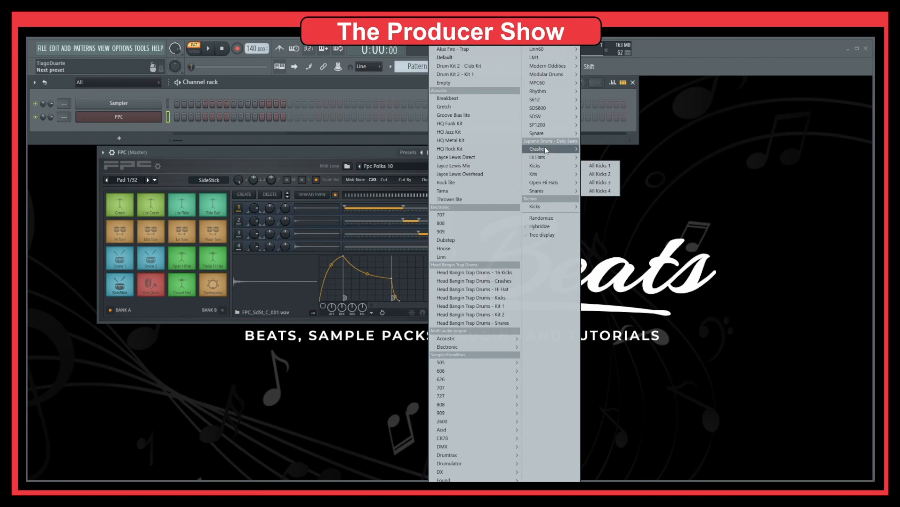
mouse_move(545, 136)
mouse_move(544, 207)
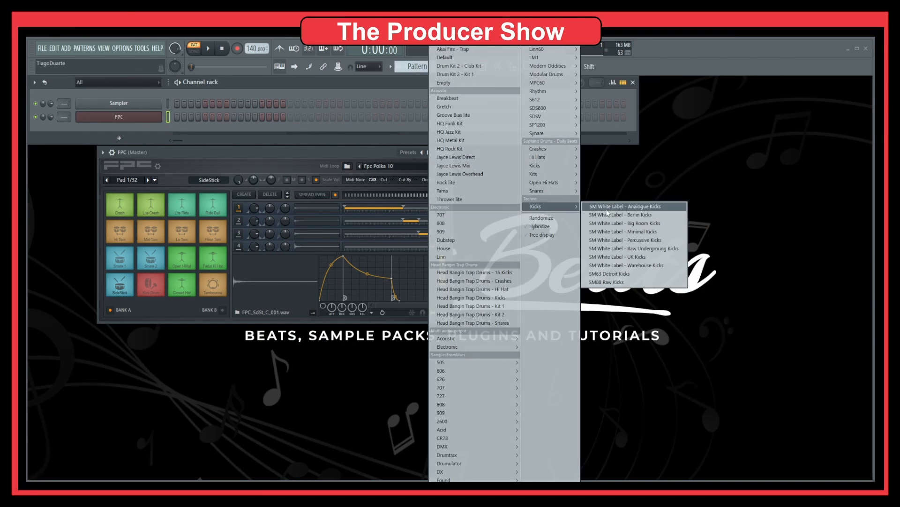
click(640, 232)
Step: Audition the Minimal Kicks pads to compare the kick sounds, ending on ms_kick_amber
click(127, 233)
click(154, 232)
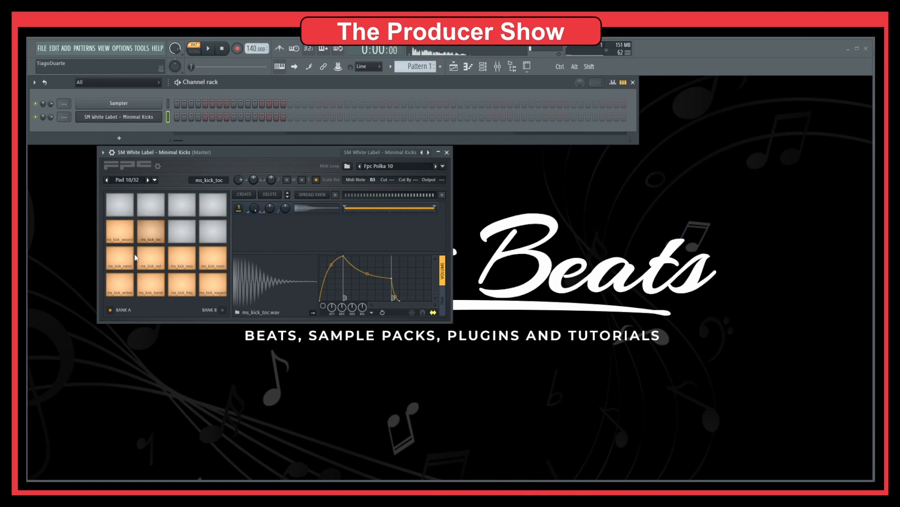
click(120, 257)
click(151, 257)
click(213, 258)
click(185, 286)
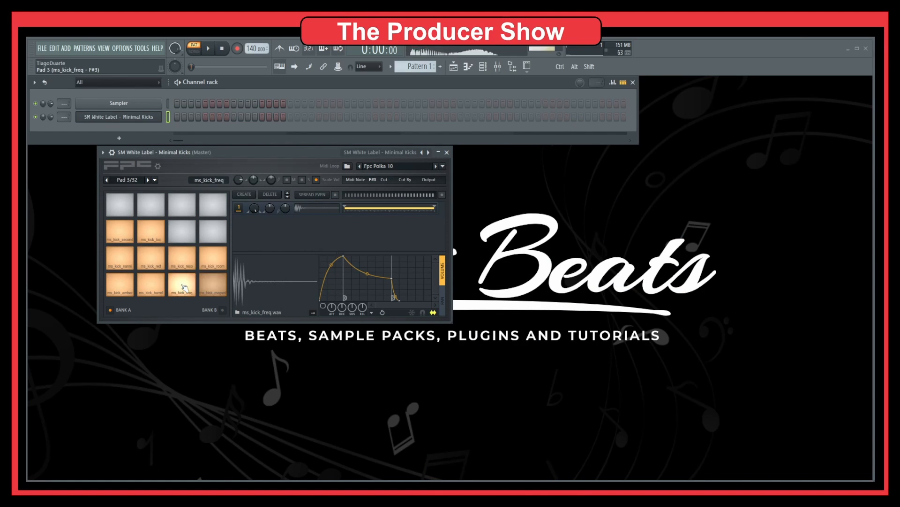
click(153, 287)
click(125, 287)
click(158, 286)
click(124, 286)
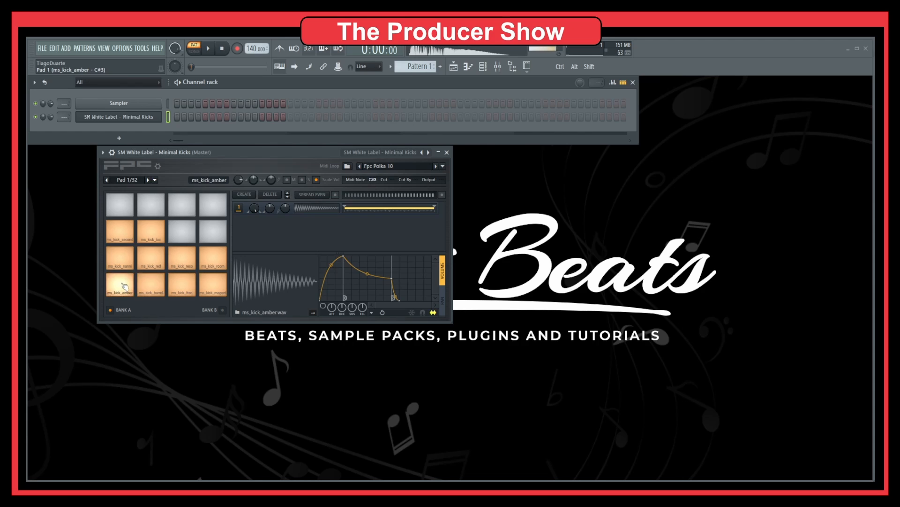
Step: Open the kick channel's piano roll and set the project tempo to 126 BPM
click(447, 152)
right_click(141, 118)
click(175, 118)
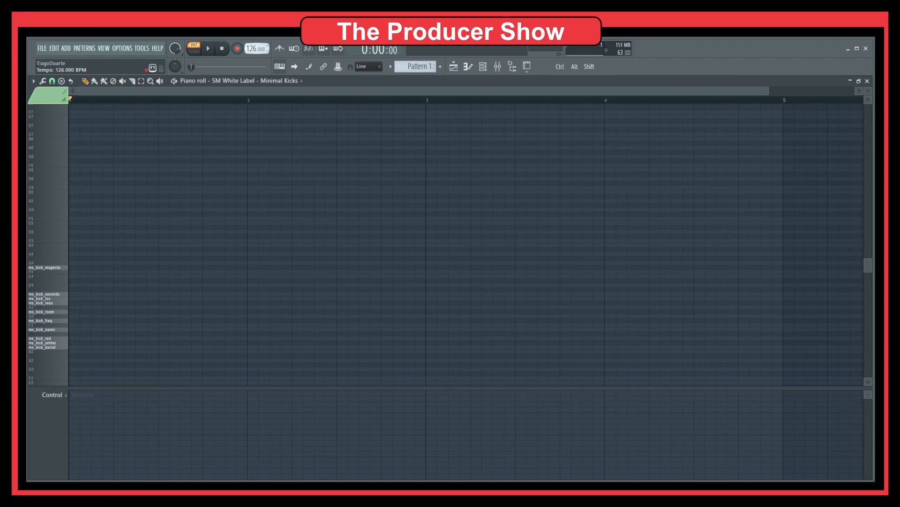
scroll(100, 287, down, 4)
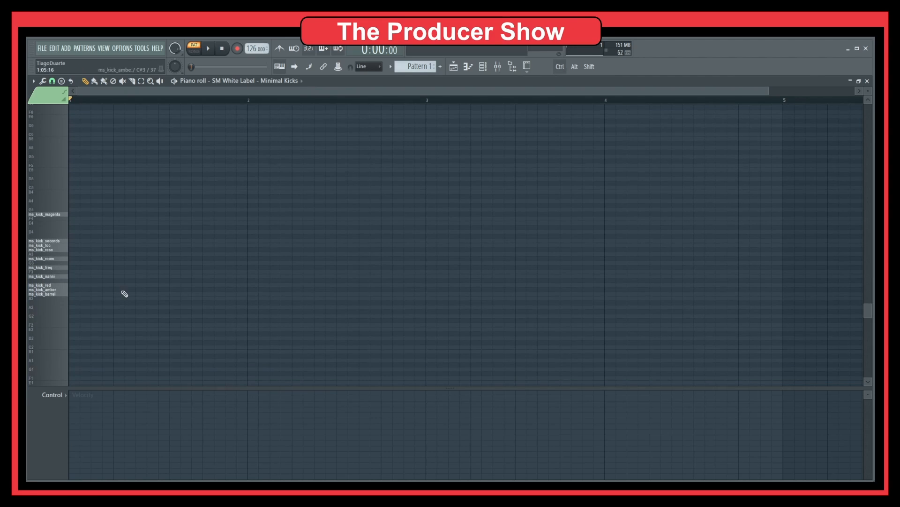
drag(868, 91, 868, 87)
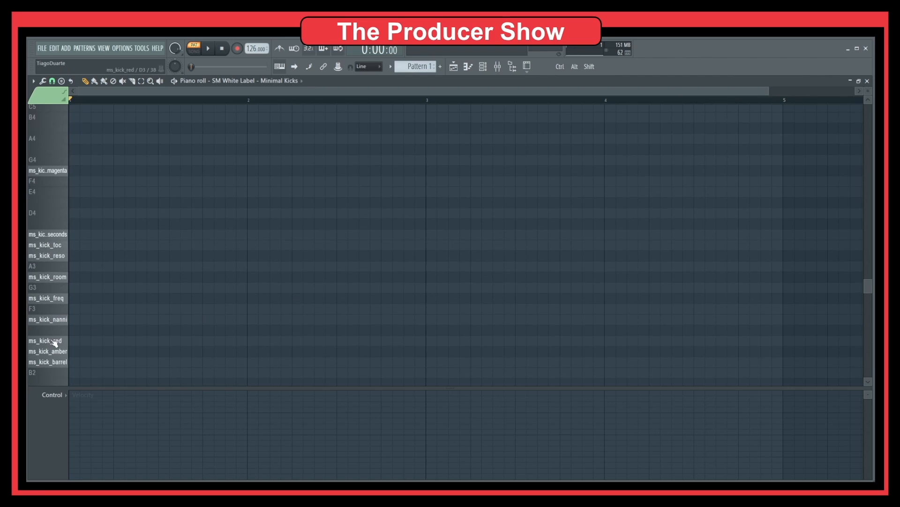
Step: Place four ms_kick_amber notes in the first bar, one on each beat, each three steps long
click(80, 350)
drag(81, 350, 70, 350)
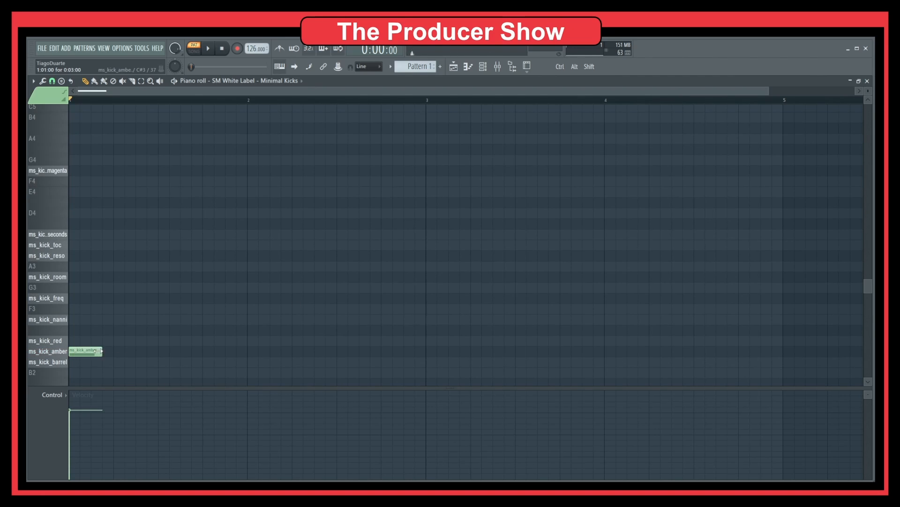
click(118, 351)
click(173, 351)
mouse_move(173, 350)
mouse_down()
mouse_move(151, 351)
mouse_move(214, 354)
mouse_move(176, 356)
mouse_up()
click(188, 352)
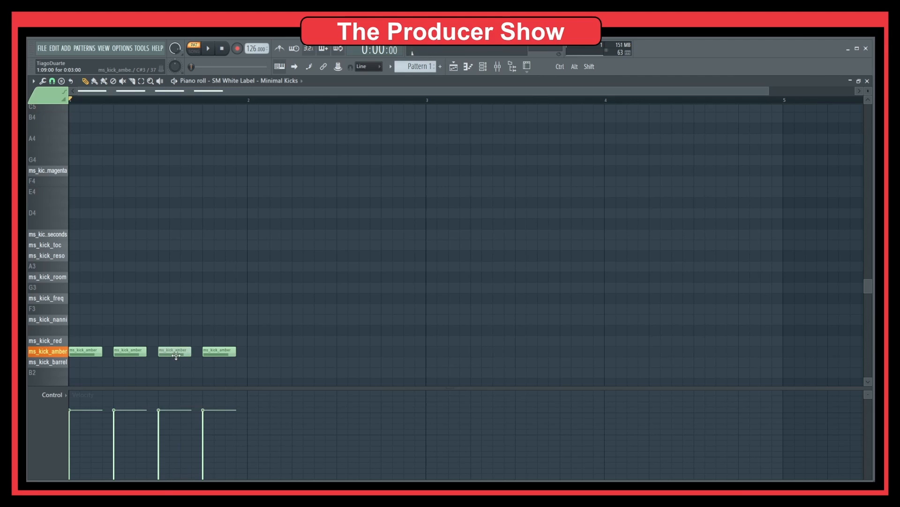
Step: Duplicate the first bar's kick notes until the pattern fills four bars, and start playback
drag(264, 325, 74, 367)
key(ctrl+b)
drag(476, 324, 84, 350)
key(ctrl+b)
key(ctrl+d)
key(space)
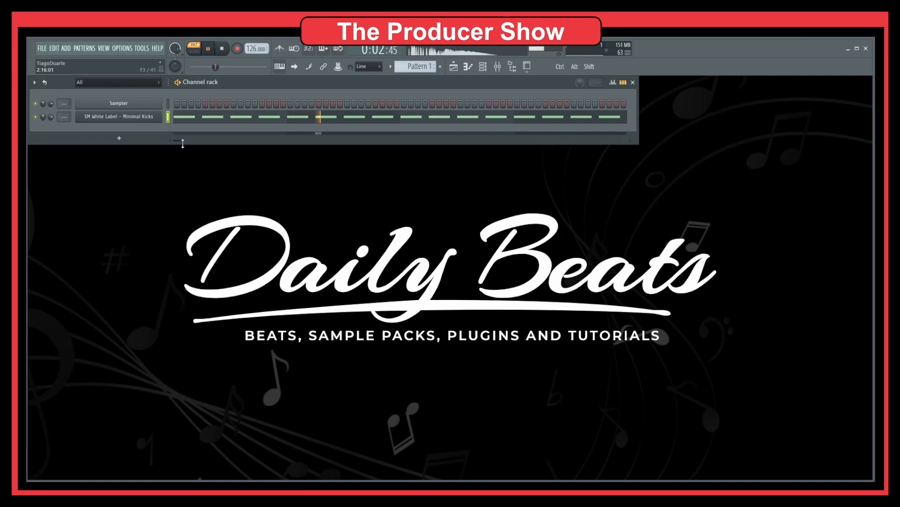
click(125, 139)
mouse_move(107, 270)
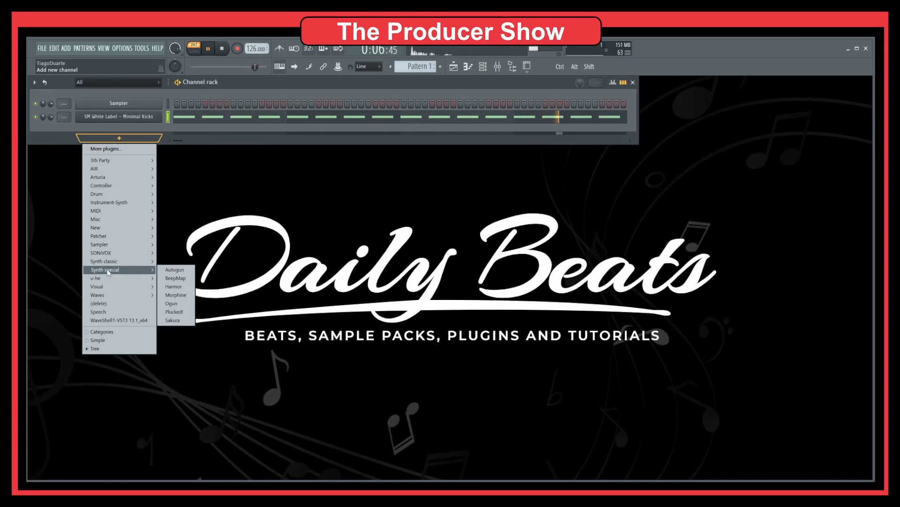
click(66, 146)
key(space)
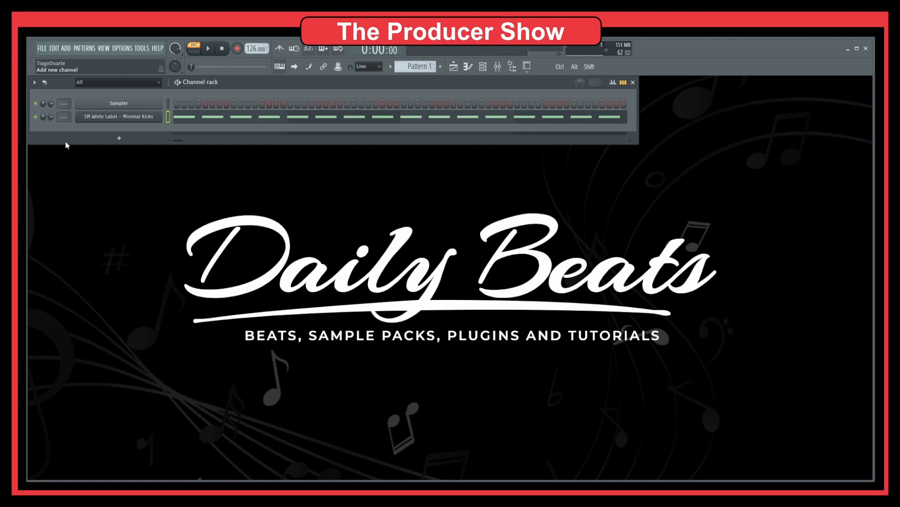
Step: Add a 3x Osc channel and load its Bass 1 preset
click(120, 138)
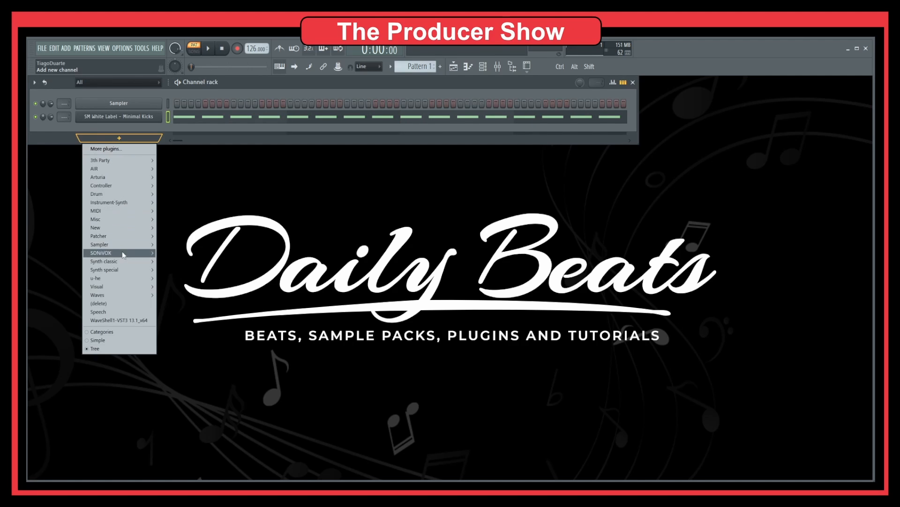
mouse_move(125, 264)
click(172, 261)
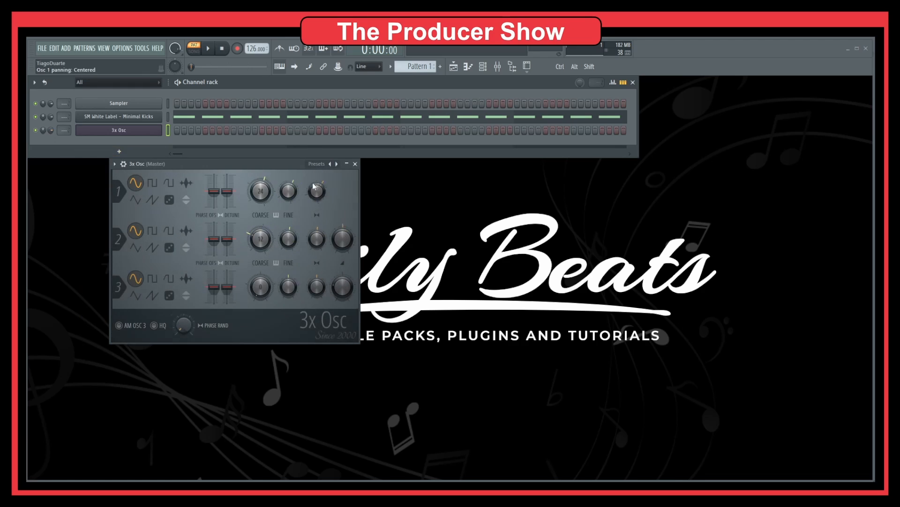
click(330, 164)
click(350, 170)
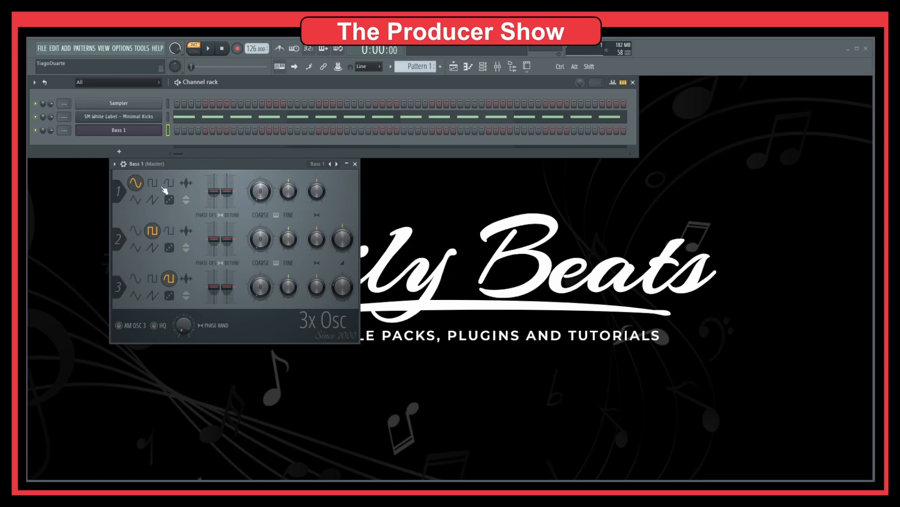
Step: Set the Bass 1 channel's filter frequency (Mod X) to 28% and close its window
click(123, 164)
click(160, 179)
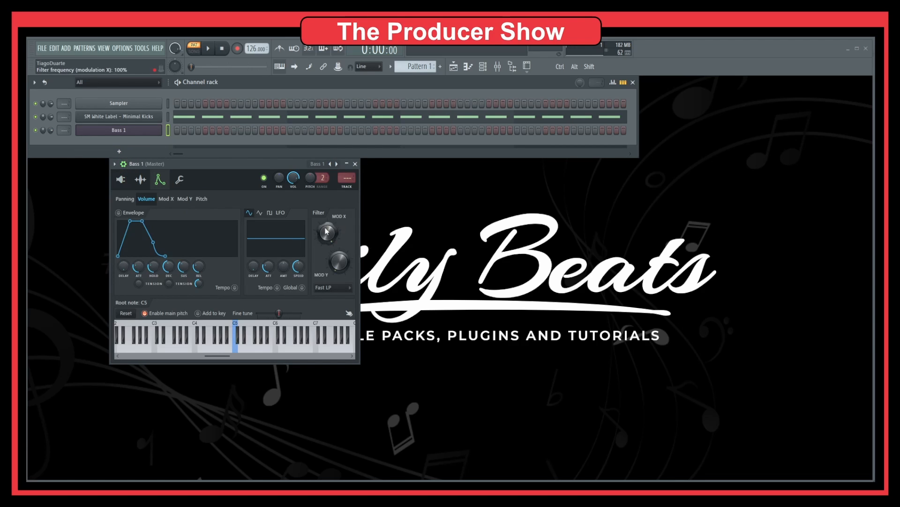
click(121, 179)
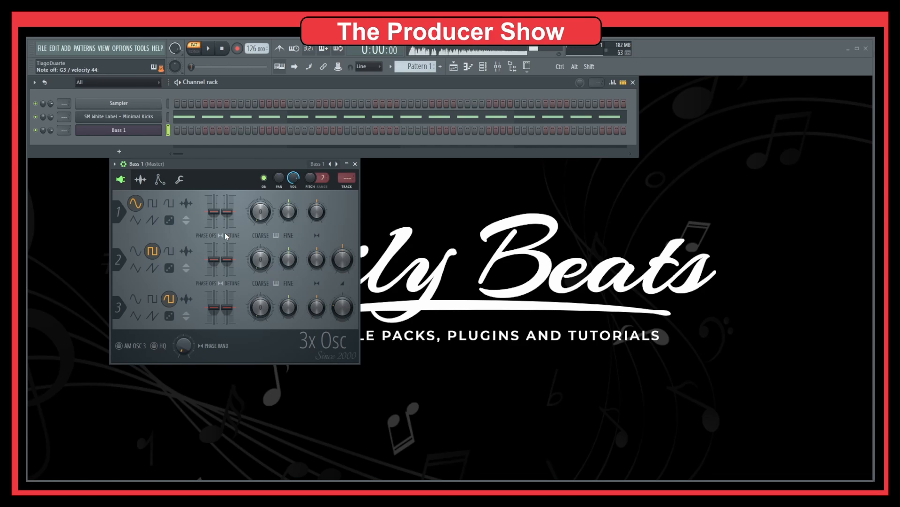
click(160, 179)
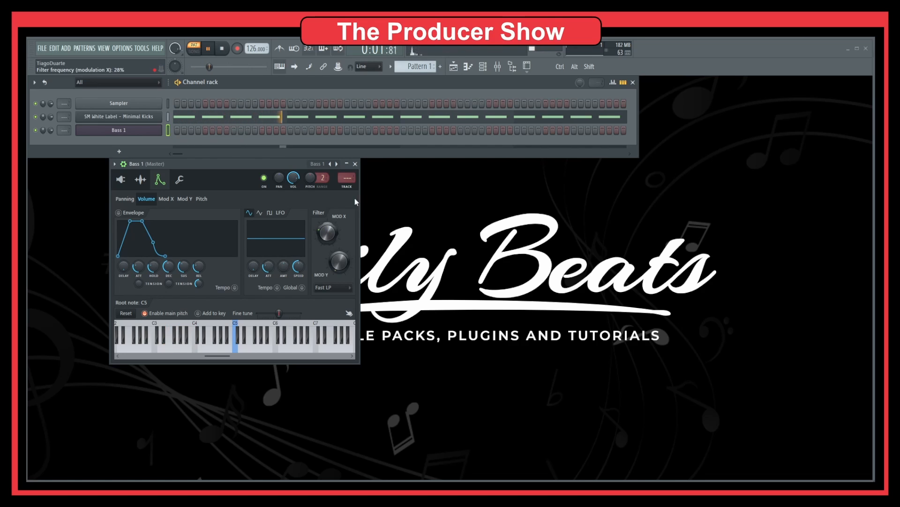
click(355, 163)
Step: Draw one sustained E3 note spanning bars 1 to 4 in the Bass 1 piano roll
right_click(147, 132)
click(184, 139)
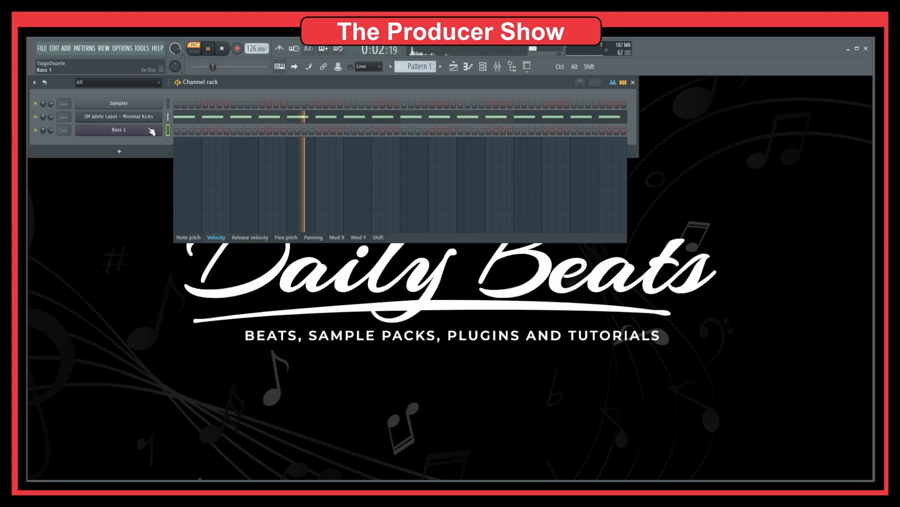
right_click(151, 131)
click(195, 130)
scroll(115, 274, down, 5)
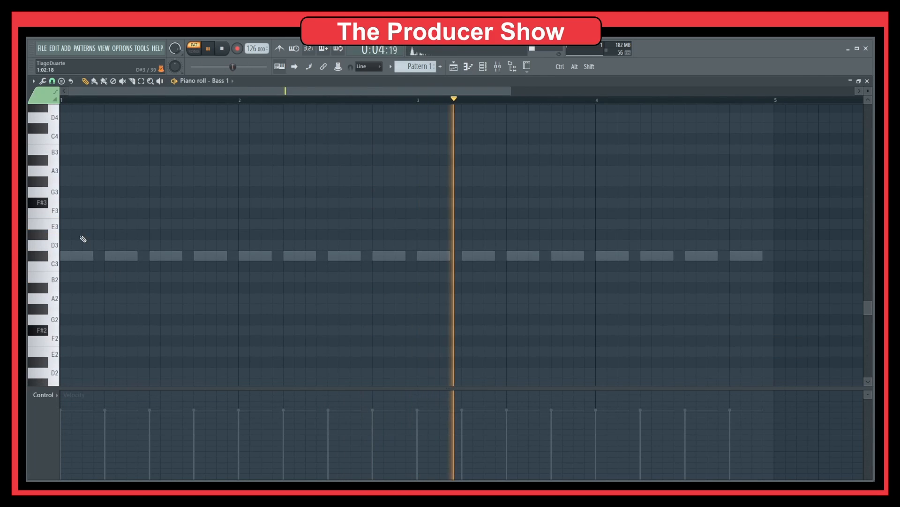
click(77, 223)
drag(93, 225, 776, 230)
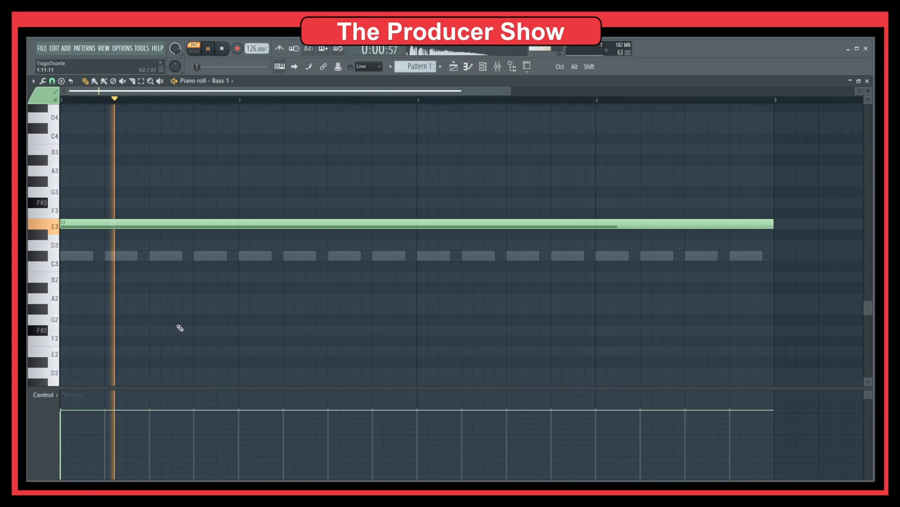
scroll(179, 325, down, 2)
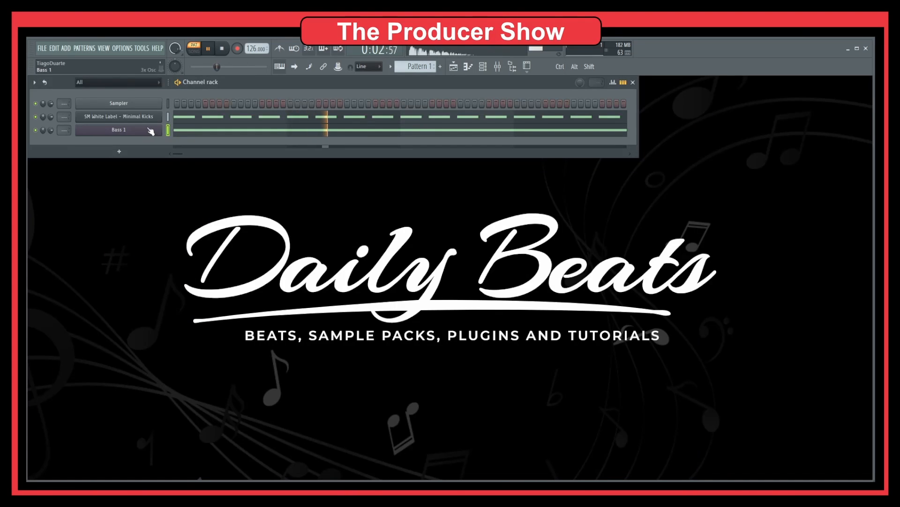
Step: Stop playback and assign the kick channel to mixer track 1 and Bass 1 to mixer track 2
click(149, 129)
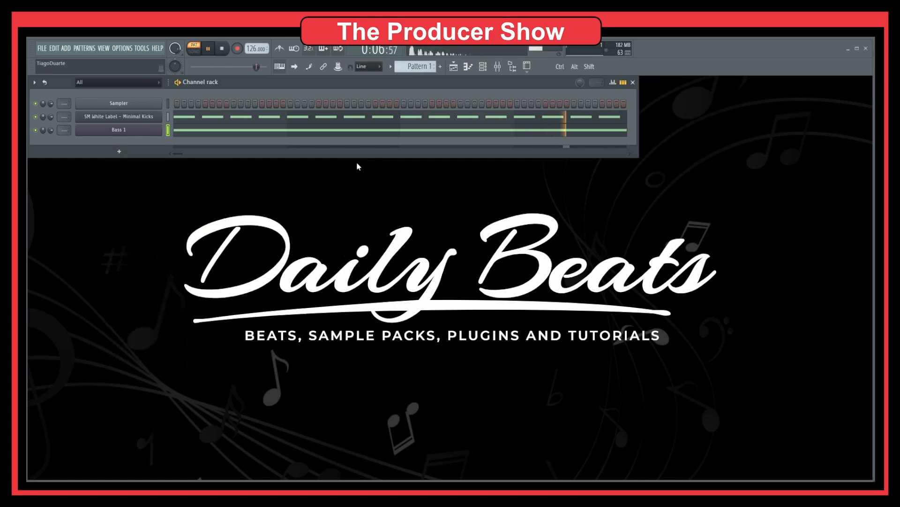
click(355, 164)
key(space)
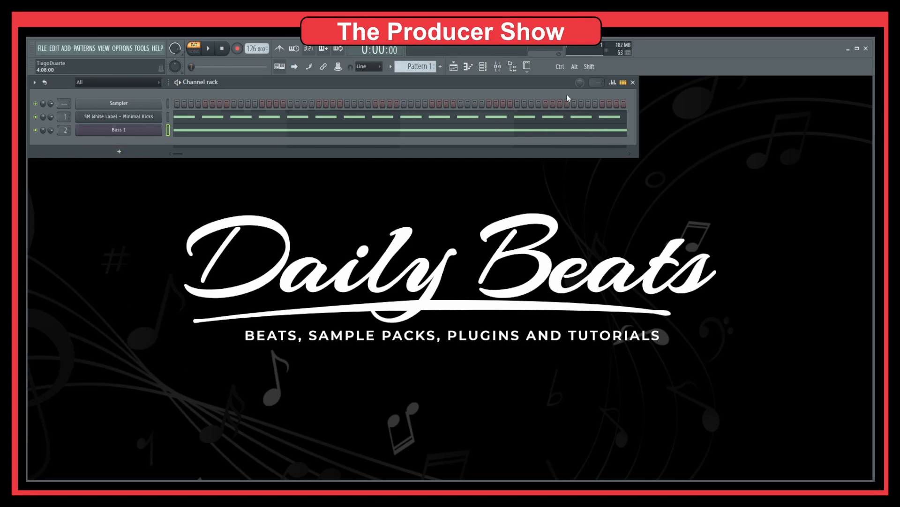
Step: Route the kick's mixer track, Insert 1, to the bass track, Insert 2
click(498, 66)
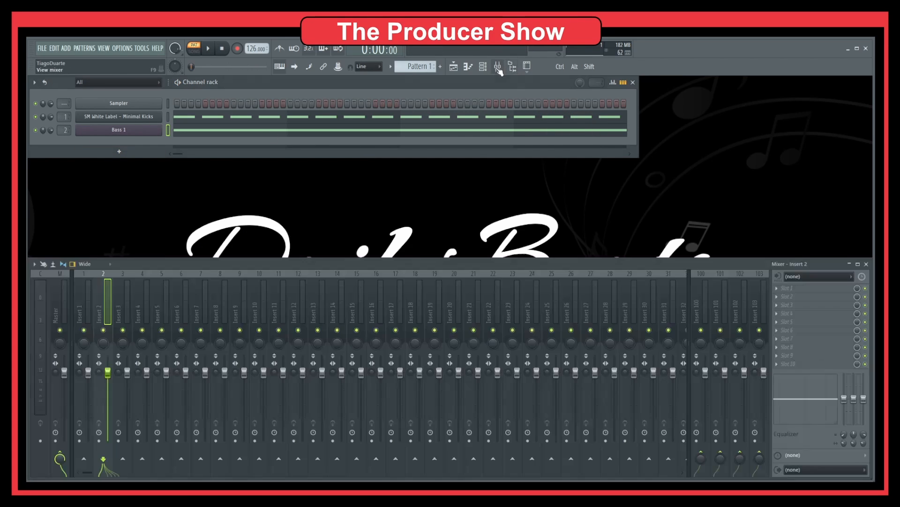
click(91, 309)
right_click(102, 458)
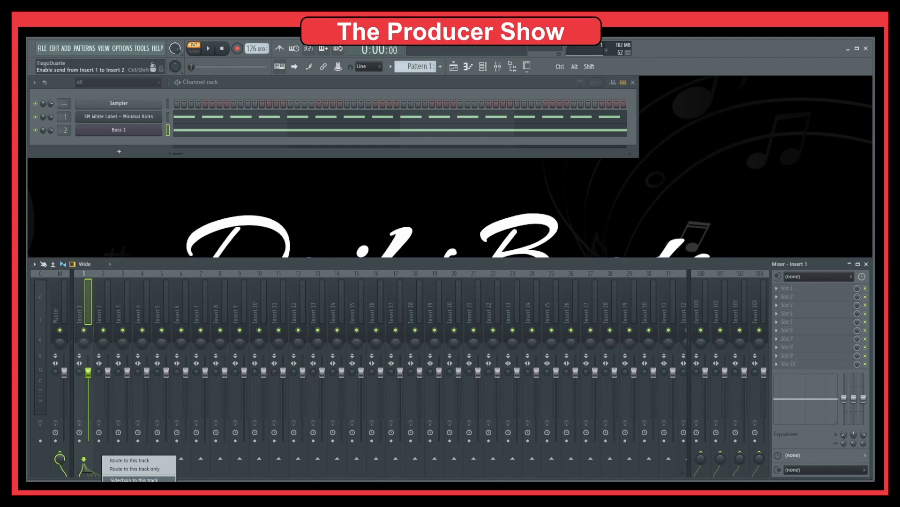
click(129, 460)
Step: Load Fruity Limiter into the first effect slot of the bass track, Insert 2
click(101, 308)
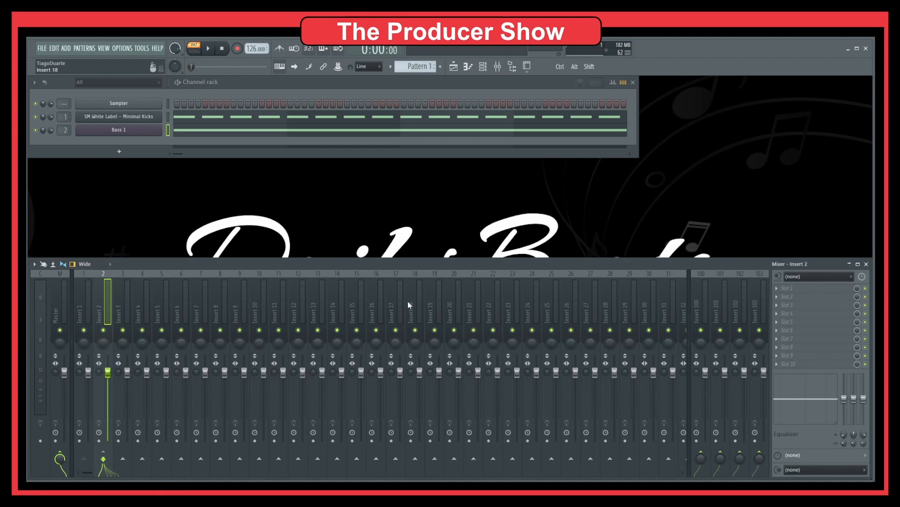
click(797, 288)
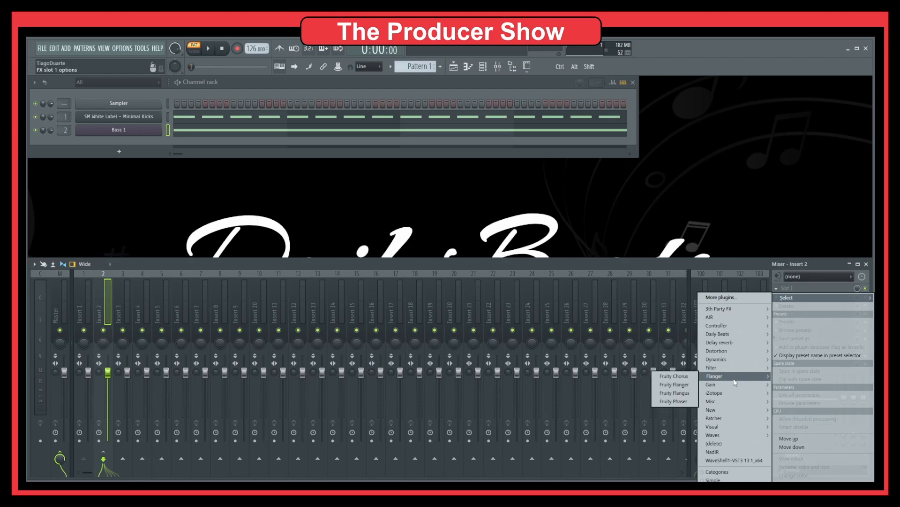
mouse_move(724, 359)
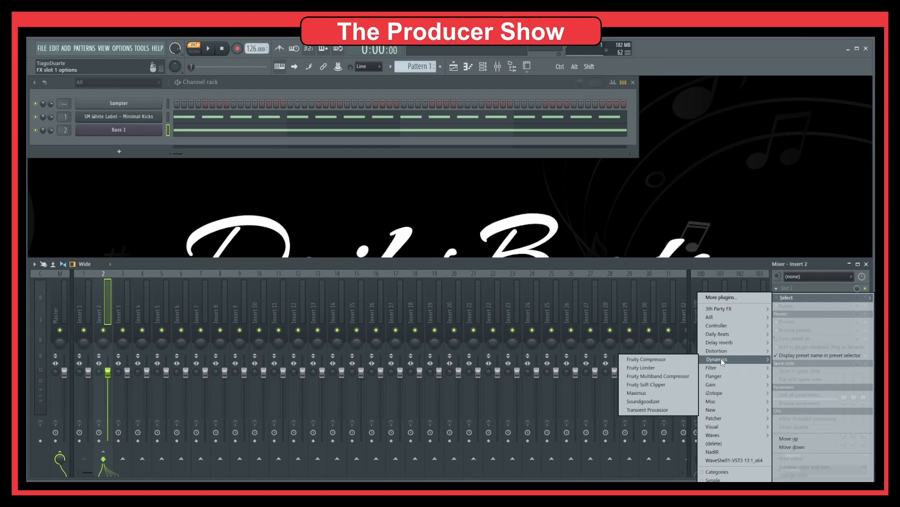
click(641, 367)
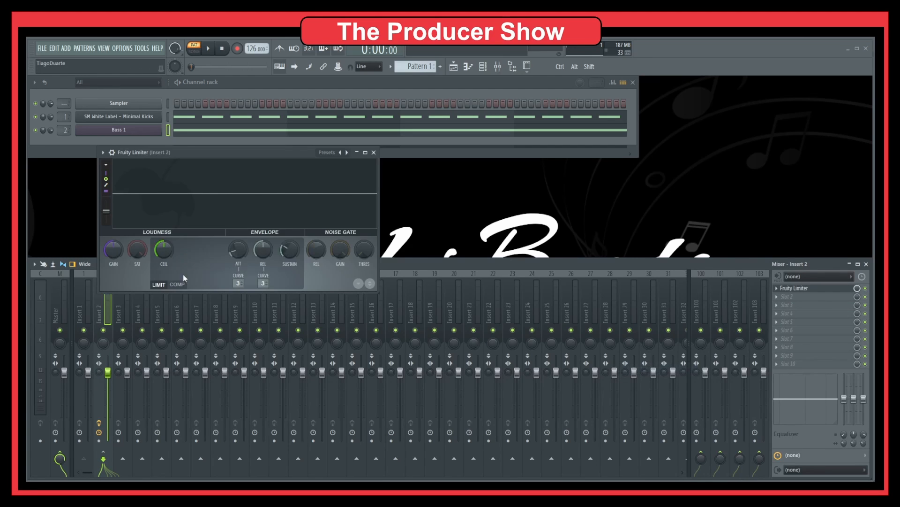
Step: Switch Fruity Limiter to compressor mode with sidechain input 1, raise the ratio, lower the threshold to about -18.1 dB, and start playback
click(263, 282)
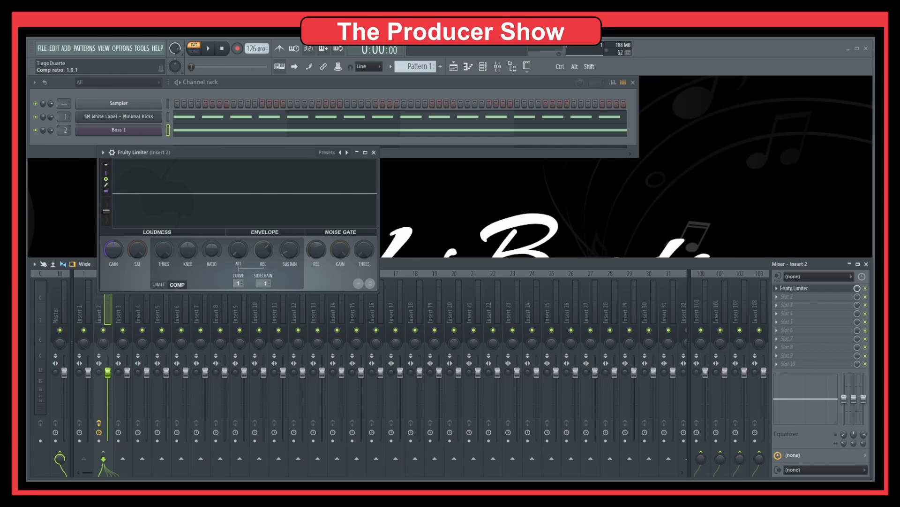
drag(164, 250, 164, 267)
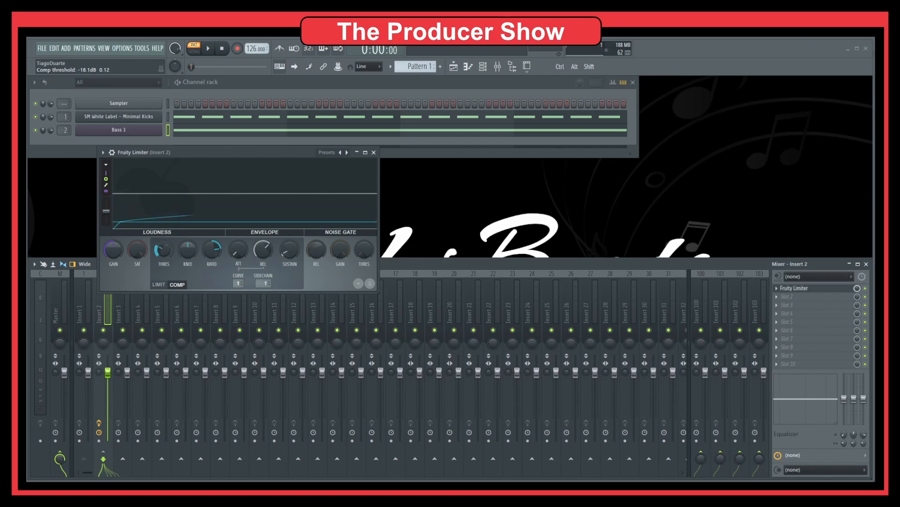
key(space)
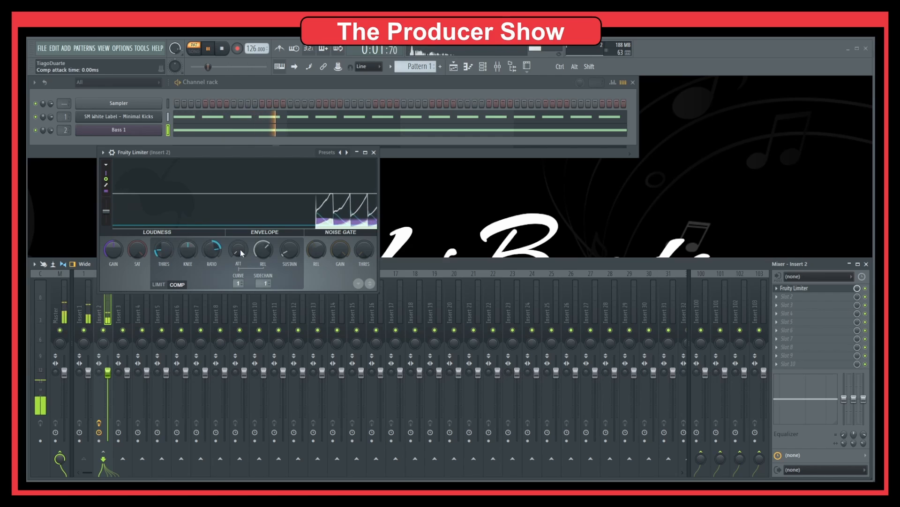
Step: Tune the compressor to a release of about 50 ms, minimum attack and a threshold of about -20.1 dB, and close Fruity Limiter
drag(263, 249, 263, 272)
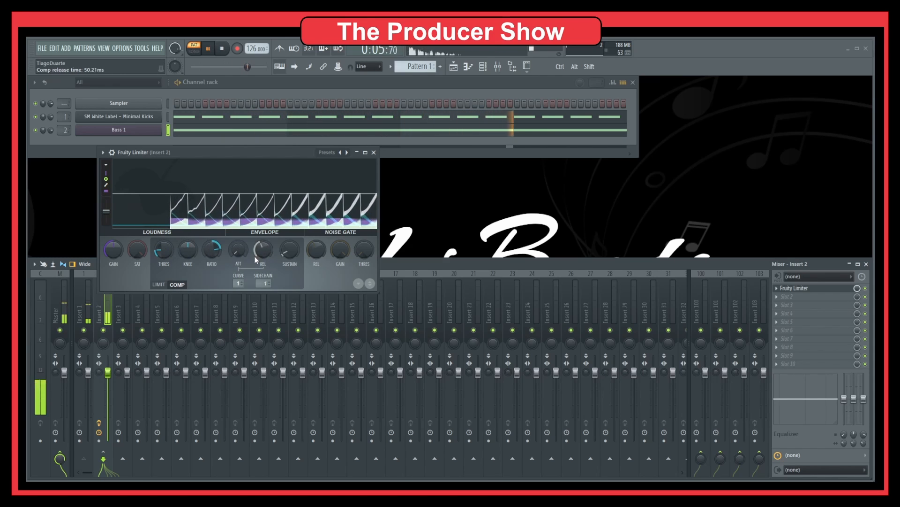
drag(239, 249, 238, 254)
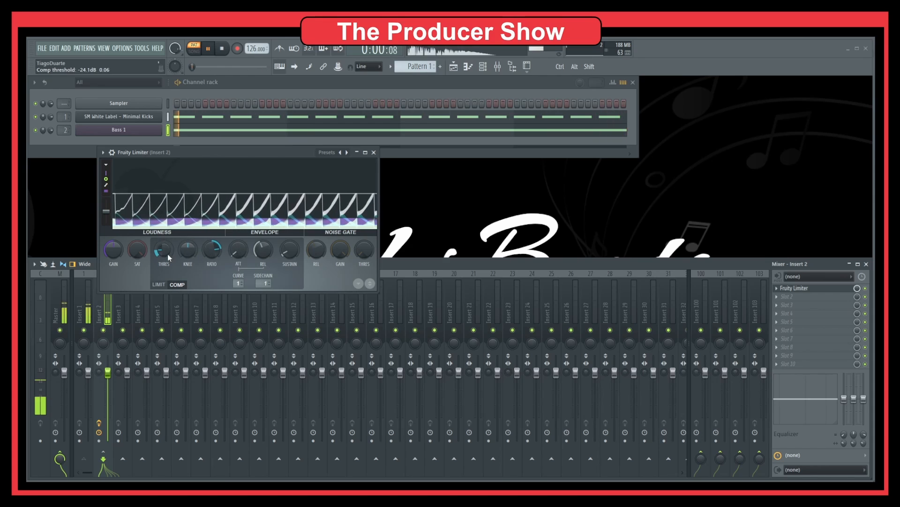
drag(164, 249, 163, 269)
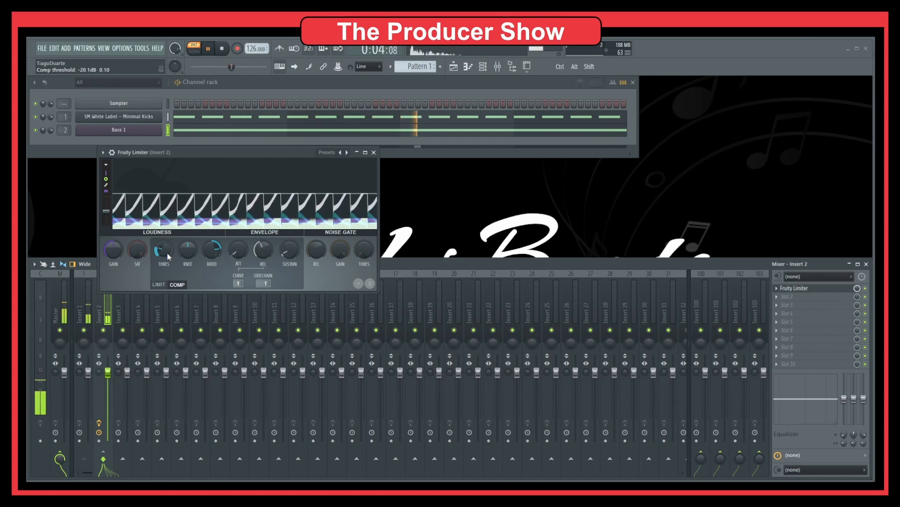
click(374, 152)
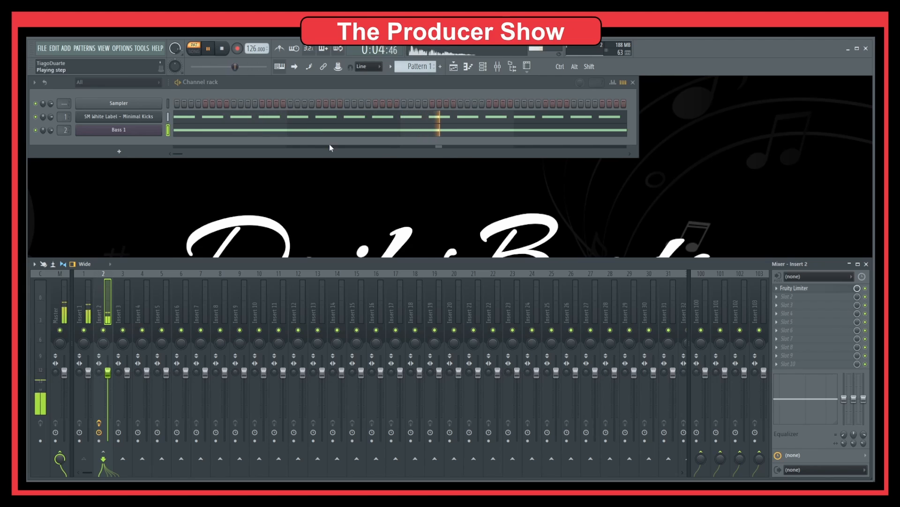
Step: Shorten the ms_kick_amber pad's volume envelope in the kick's FPC, moving point 3 to about 80%, and close the plugin
click(135, 117)
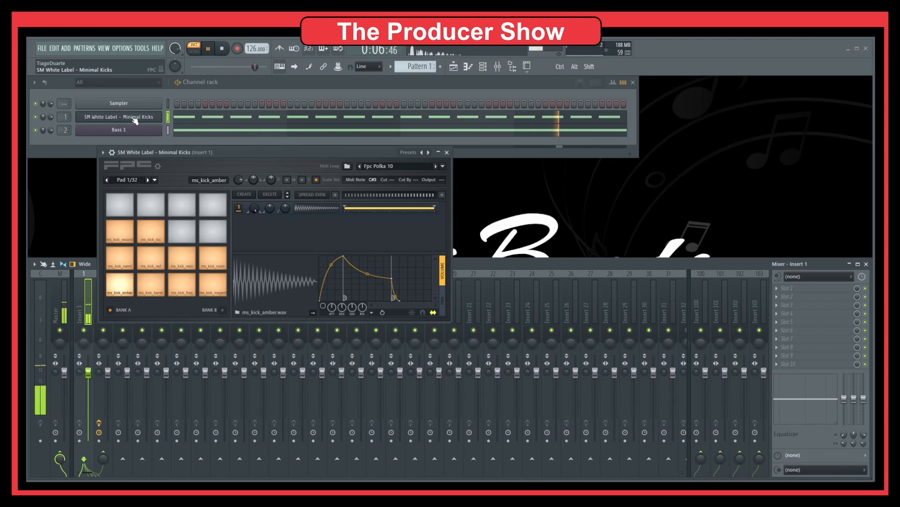
key(space)
click(124, 287)
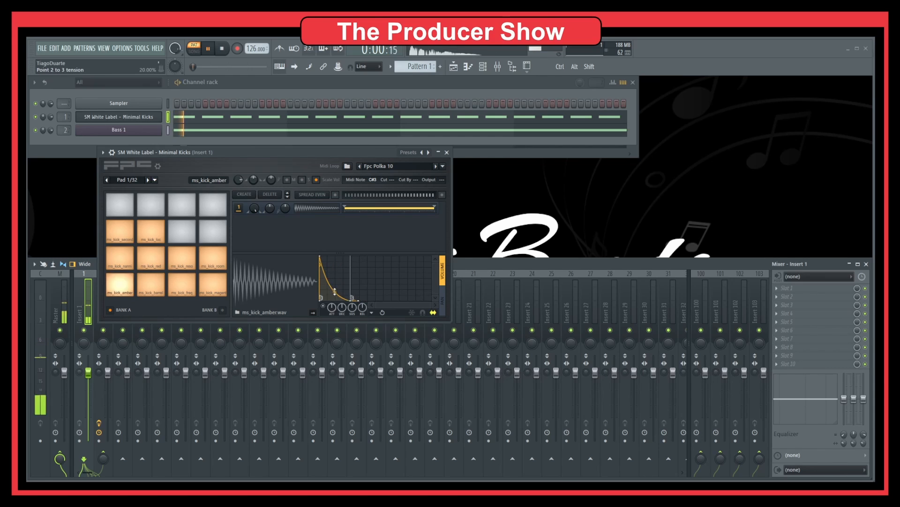
key(space)
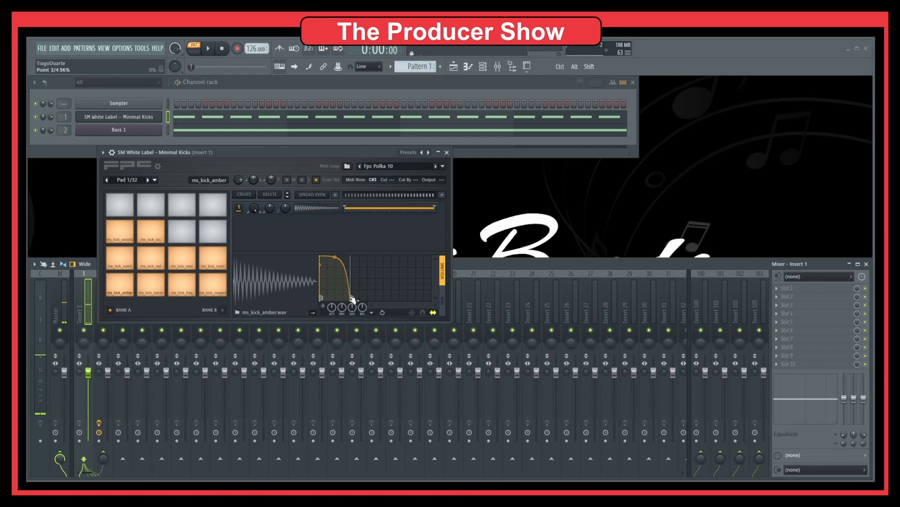
drag(351, 298, 345, 301)
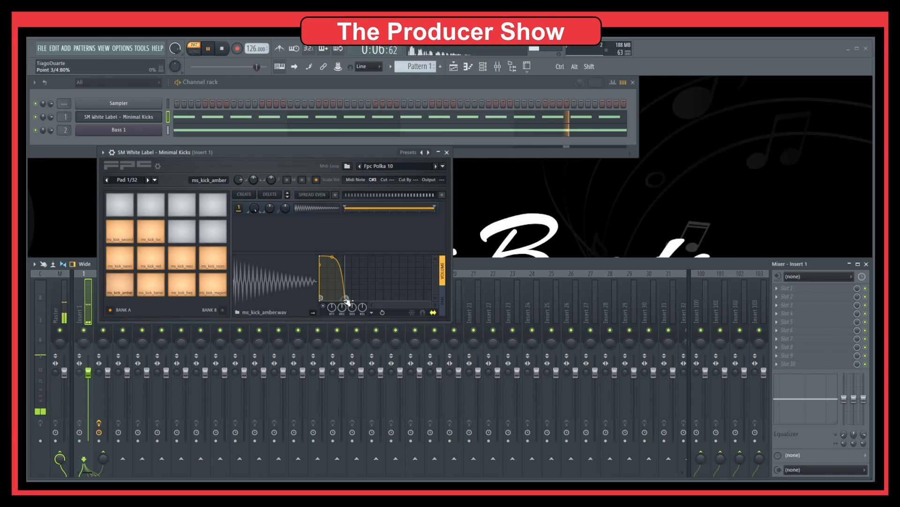
click(446, 152)
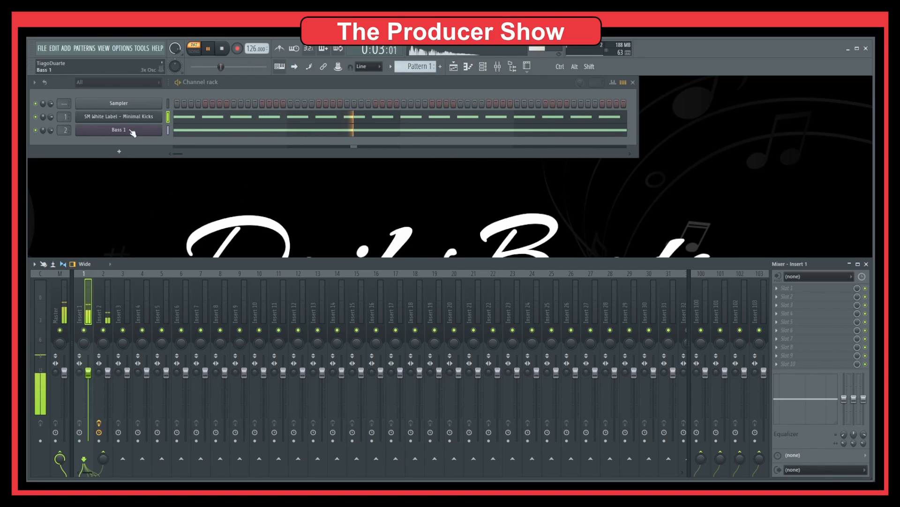
Step: Reopen Fruity Limiter on the bass track, Insert 2, and set the compressor's release to about 133 ms
click(108, 311)
click(808, 289)
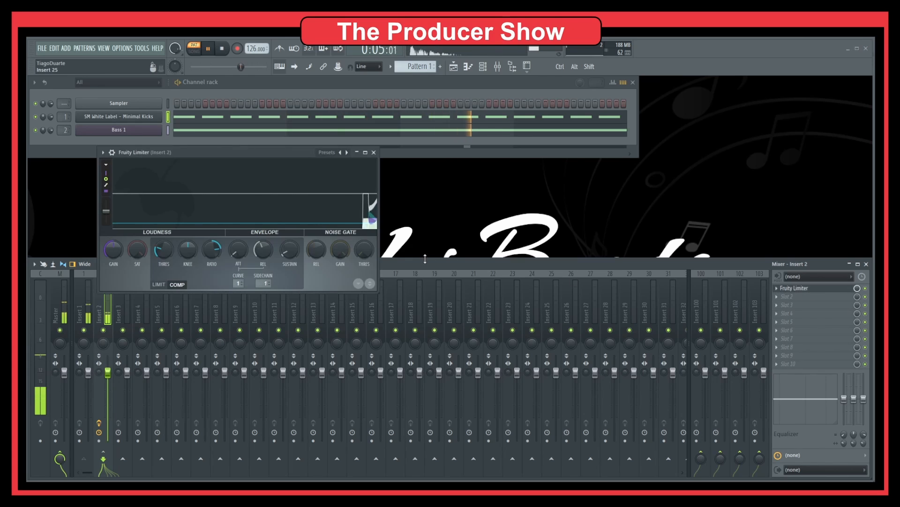
mouse_move(249, 246)
mouse_down()
mouse_move(273, 249)
mouse_move(262, 250)
mouse_up()
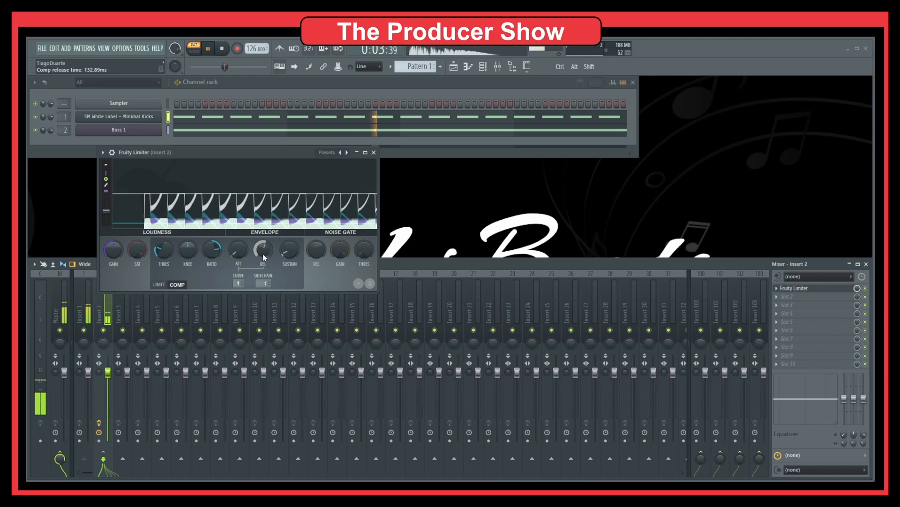
click(374, 153)
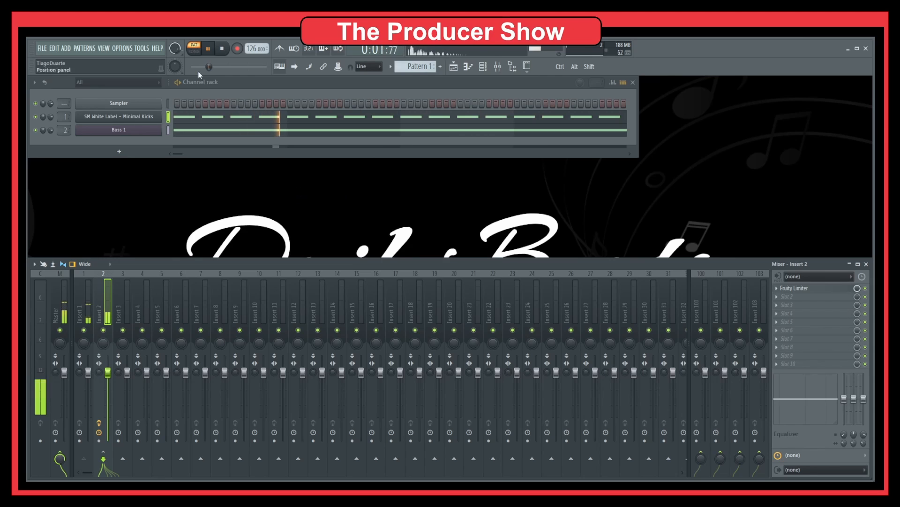
Step: Mute the Bass 1 channel and add a new Harmor synth channel to the channel rack
click(36, 130)
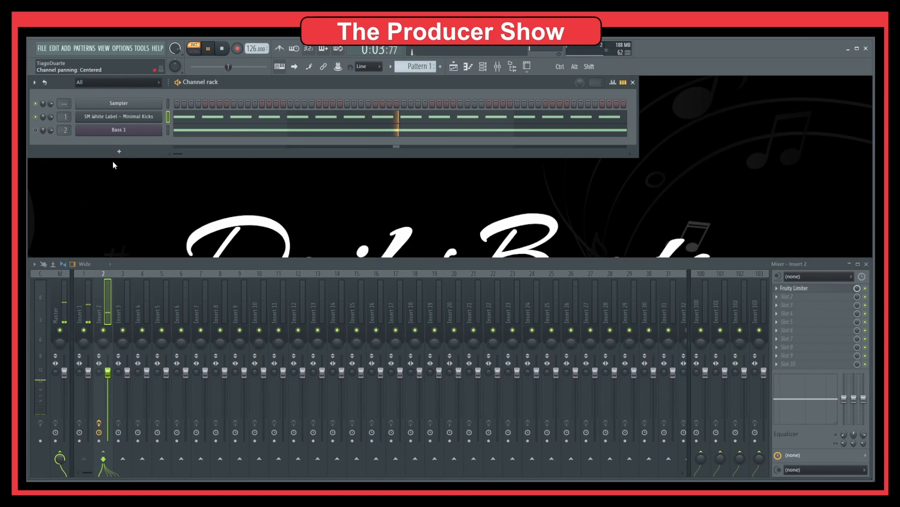
click(115, 154)
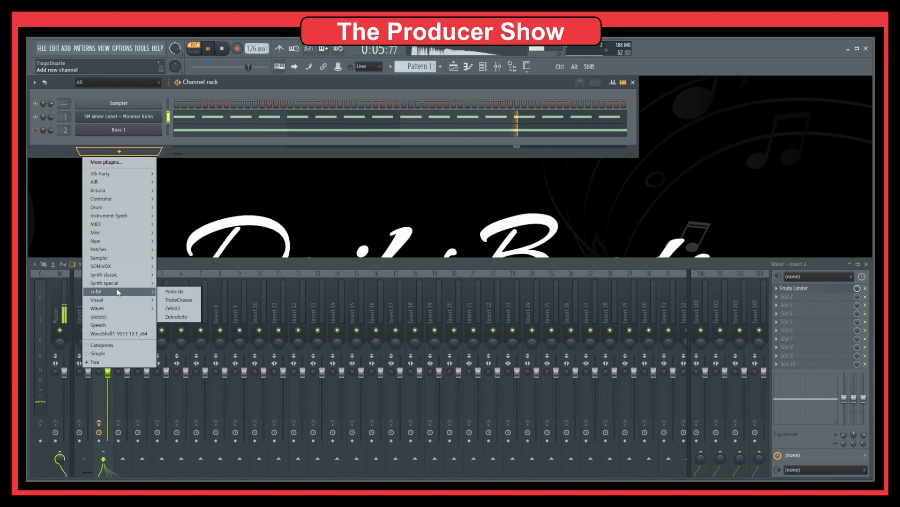
mouse_move(118, 287)
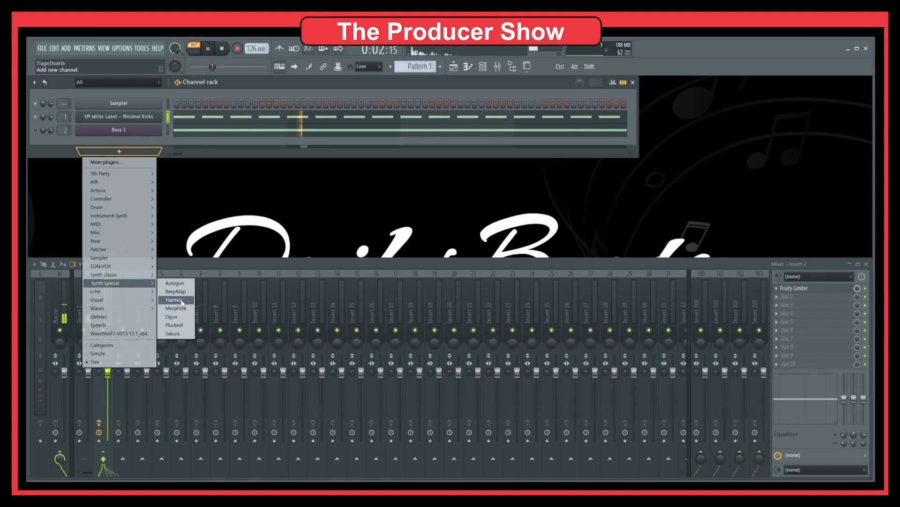
click(182, 303)
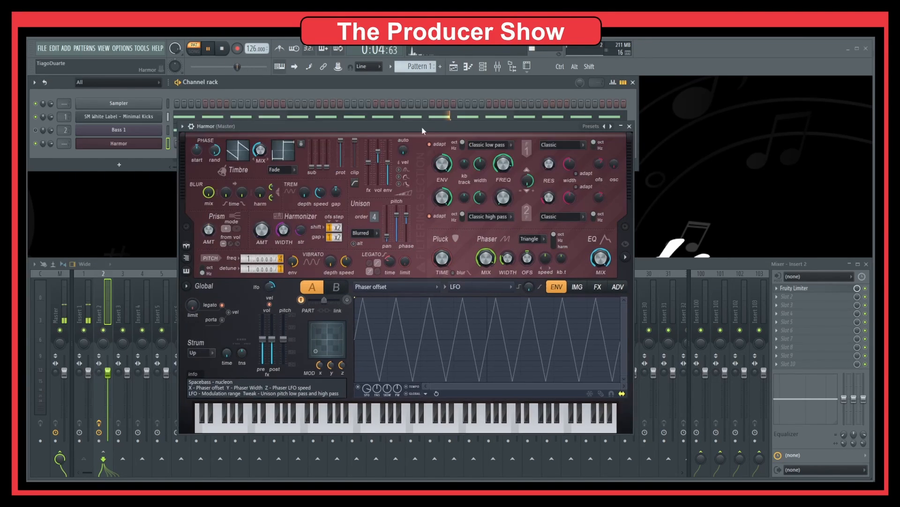
Step: Load the Analog bass 1 preset in Harmor and close its window
drag(422, 131, 407, 128)
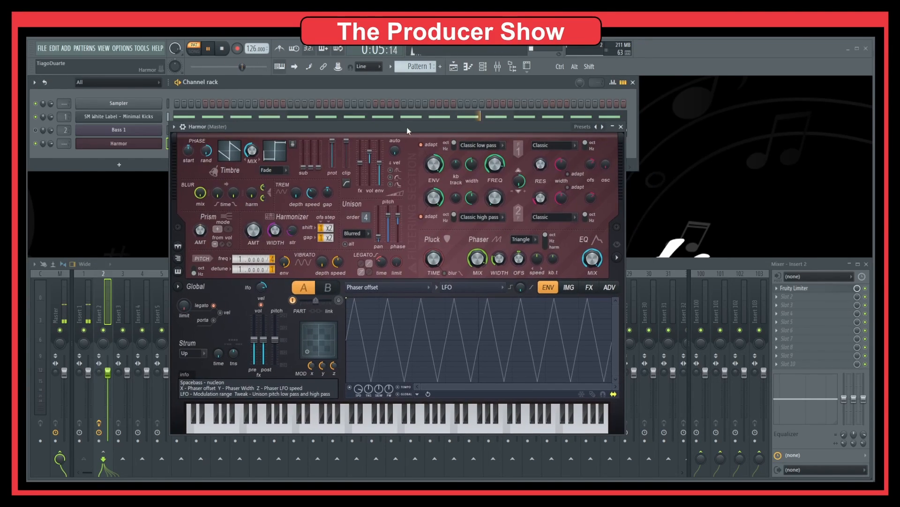
click(602, 127)
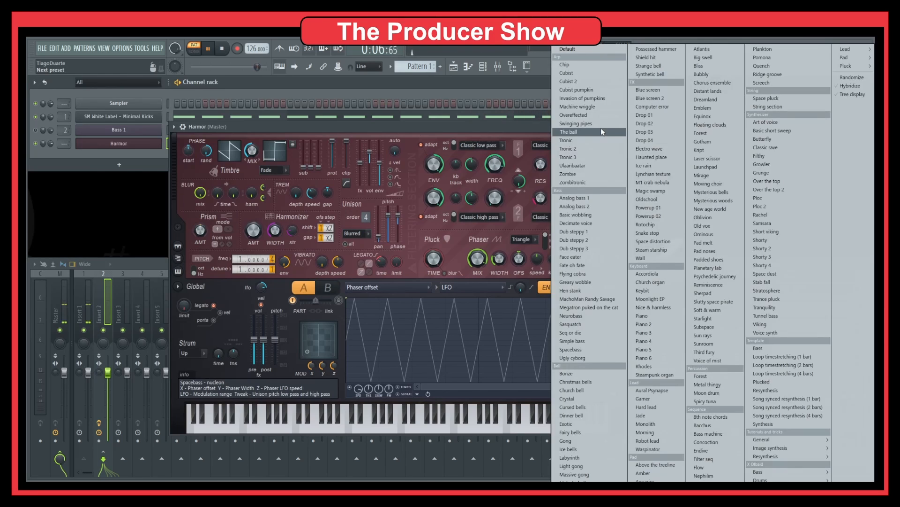
click(593, 198)
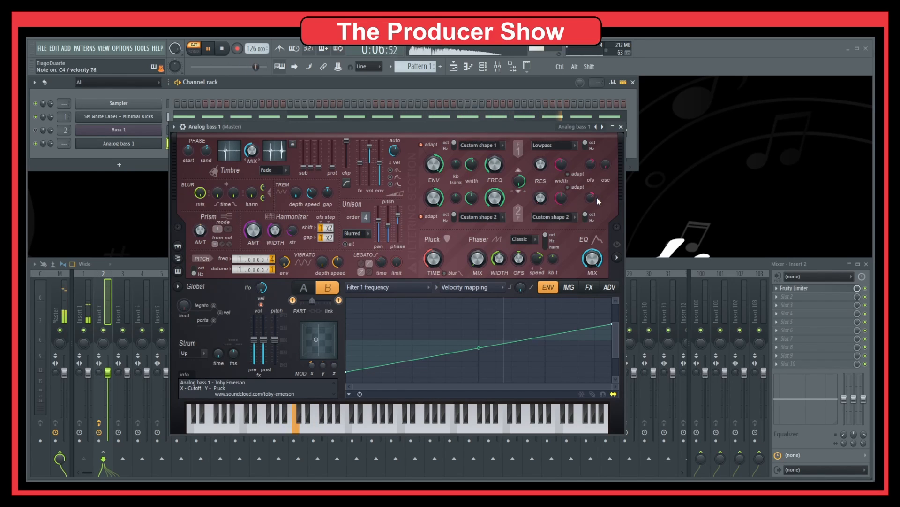
click(622, 127)
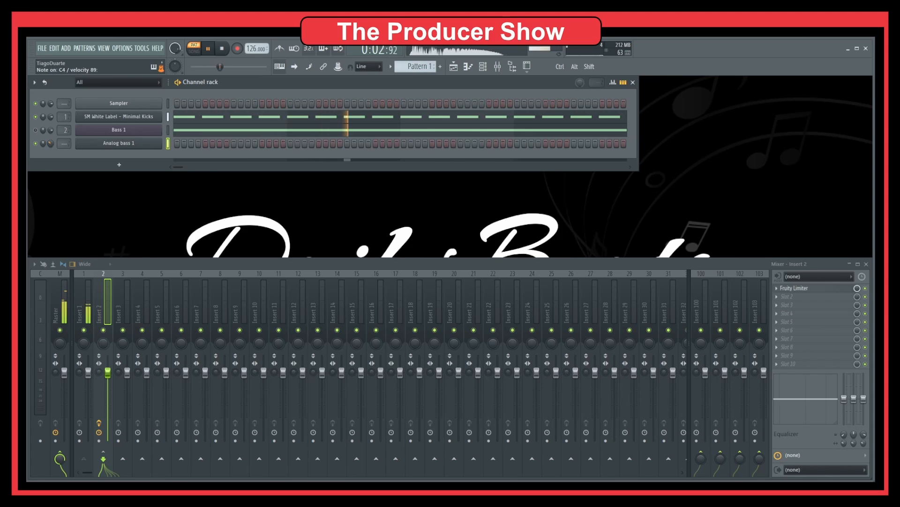
Step: Open the Analog bass 1 piano roll, draw an E4 note from the second sixteenth step of bar 1, and stop playback
right_click(115, 145)
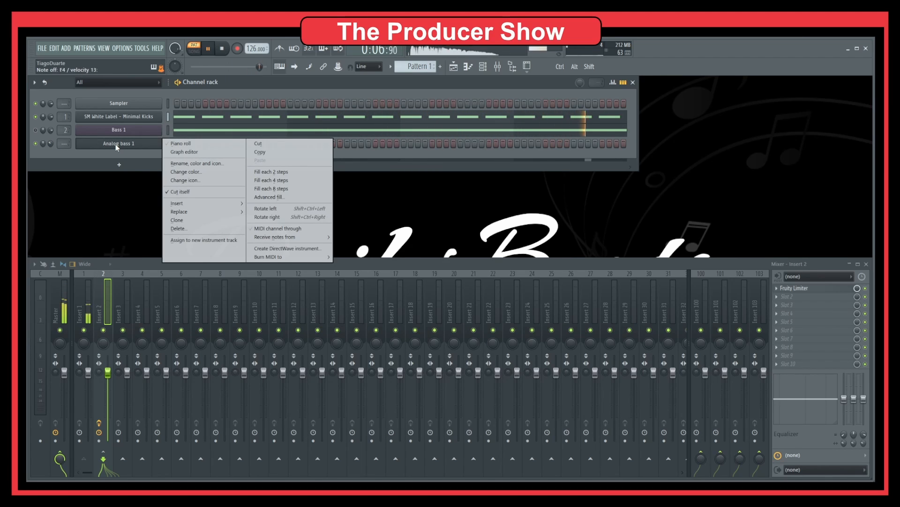
click(181, 143)
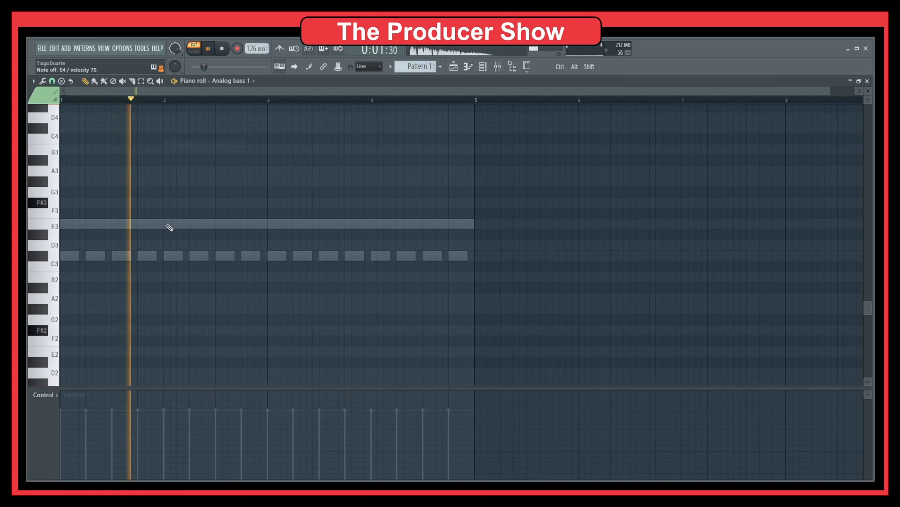
scroll(99, 242, up, 3)
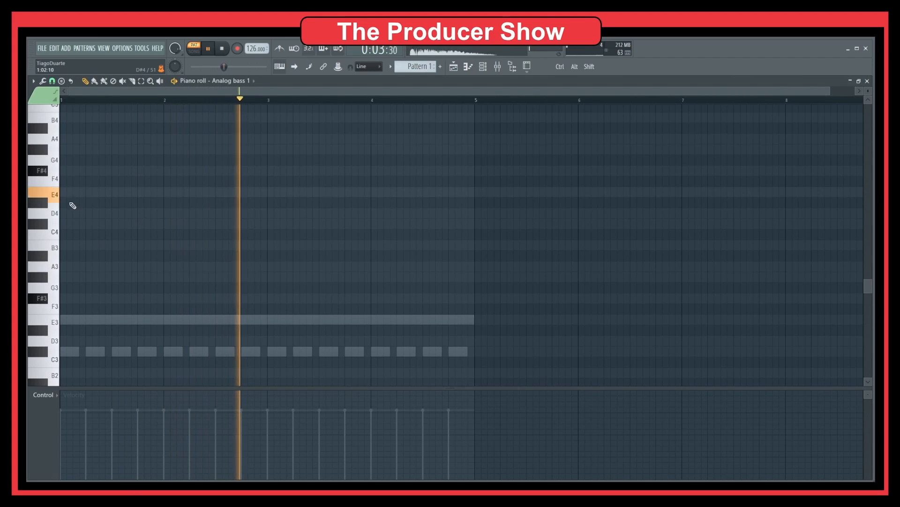
scroll(317, 199, up, 1)
ctrl+scroll(318, 199, up, 2)
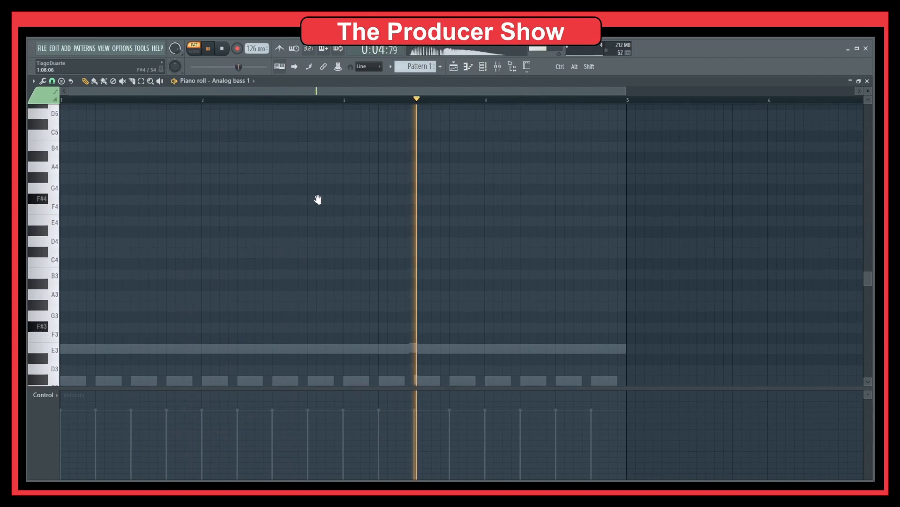
click(71, 226)
key(space)
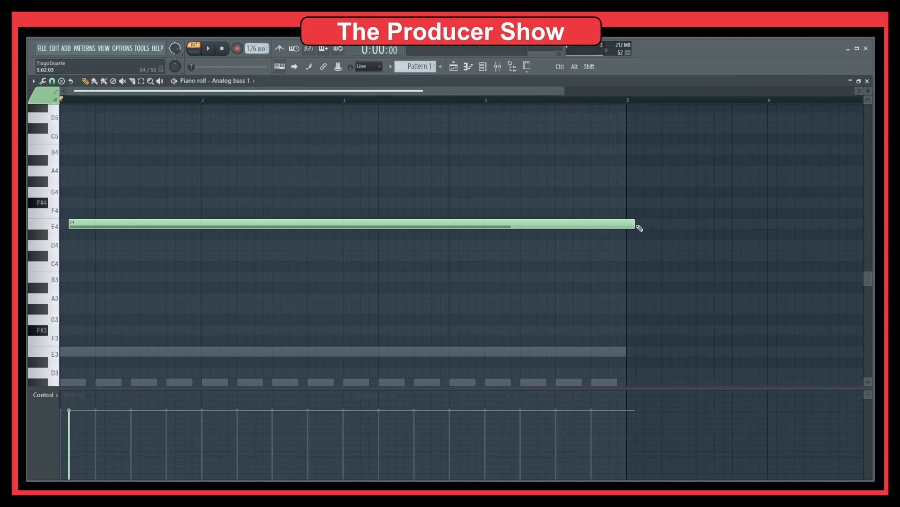
Step: Shorten the E4 note to one sixteenth step and place matching E4 notes on the third and fourth steps of bar 1
click(643, 226)
right_click(647, 224)
drag(634, 224, 133, 235)
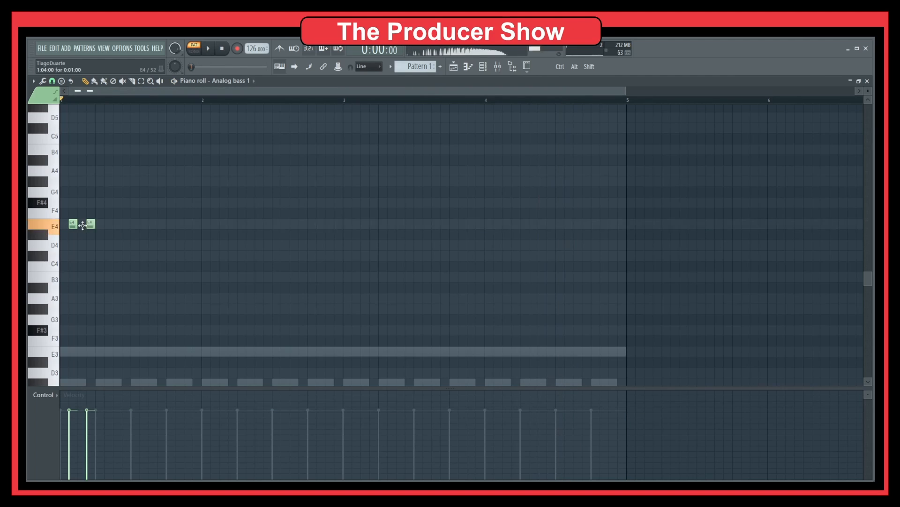
Step: Select the three E4 notes, shorten them slightly to leave gaps between them, and play the pattern
scroll(65, 253, up, 4)
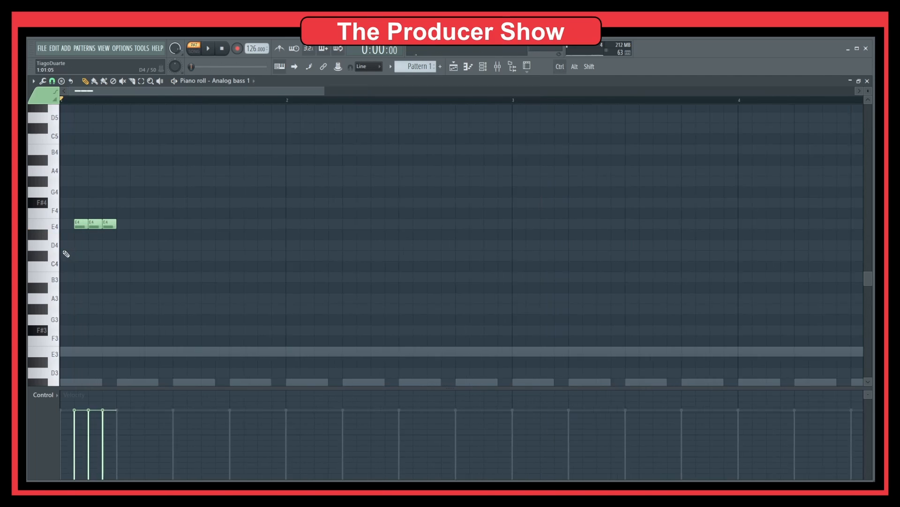
drag(174, 204, 48, 268)
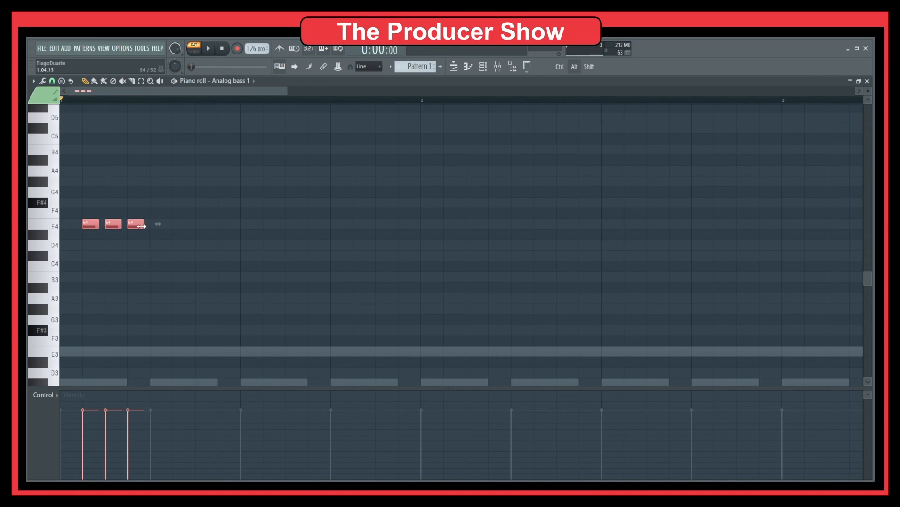
key(space)
scroll(141, 235, down, 5)
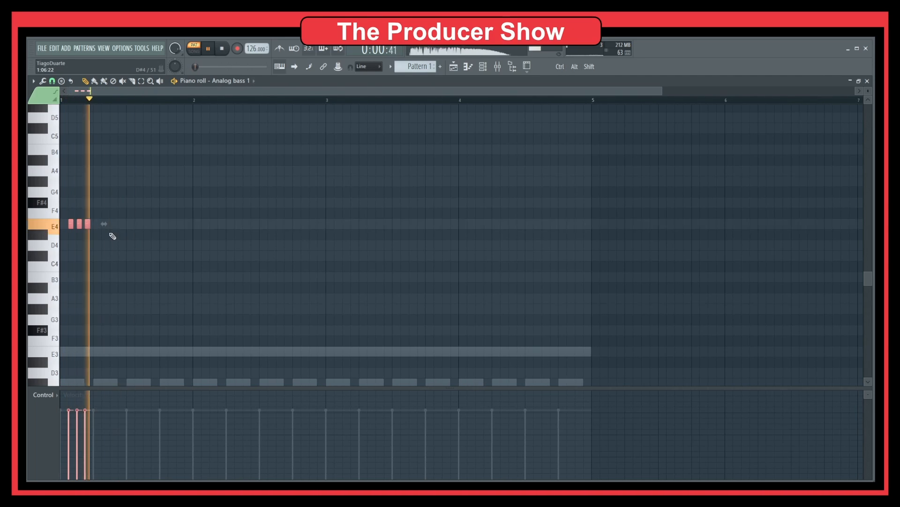
Step: Duplicate the three-note E4 group onto the remaining beats of bar 1, deselect the notes, and stop playback
key(ctrl+b)
drag(136, 209, 65, 228)
key(ctrl+b)
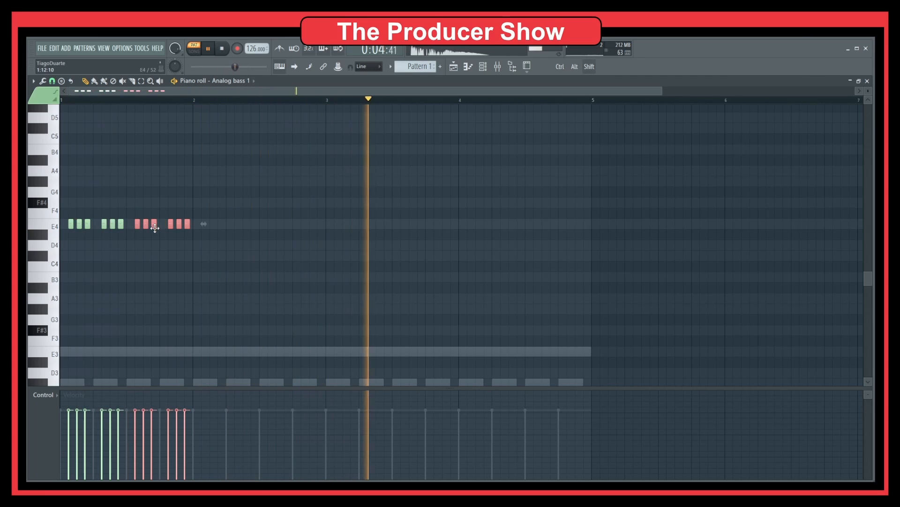
drag(233, 197, 66, 230)
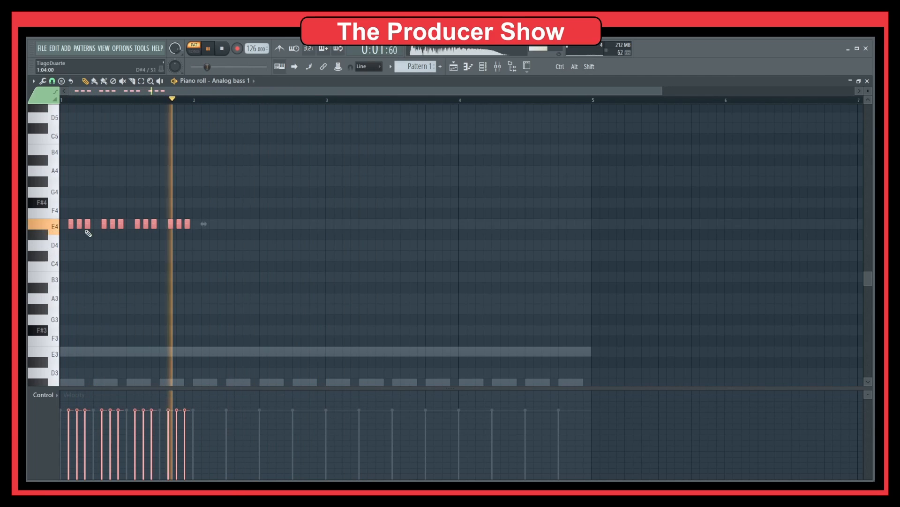
key(ctrl+d)
key(space)
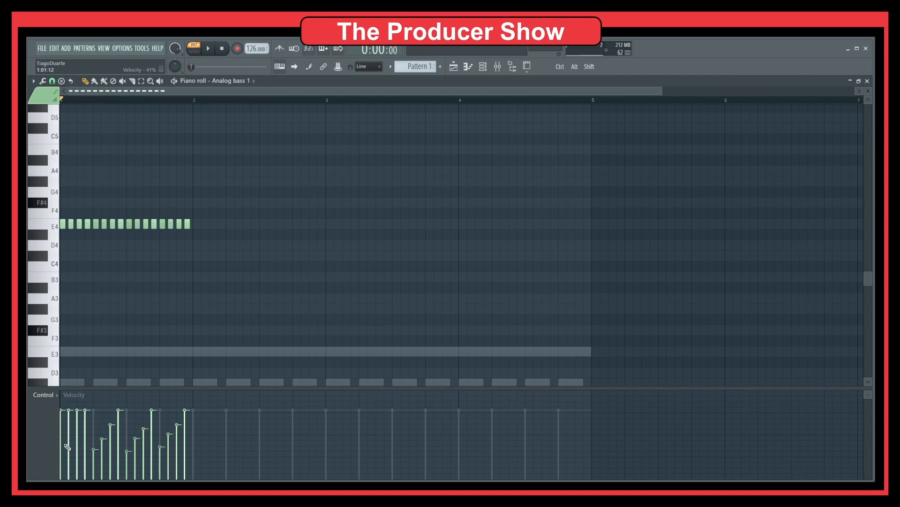
Step: Complete the rising velocity ramp on bar 1's first beat and copy the bar's E4 notes across bars 2 to 4 during playback
key(space)
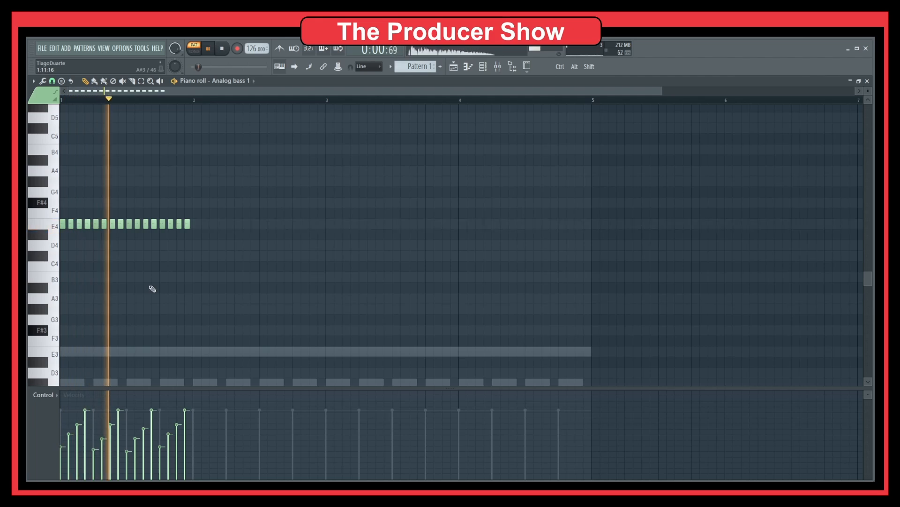
mouse_move(231, 177)
mouse_down()
mouse_move(114, 237)
mouse_move(89, 221)
mouse_move(460, 224)
mouse_up()
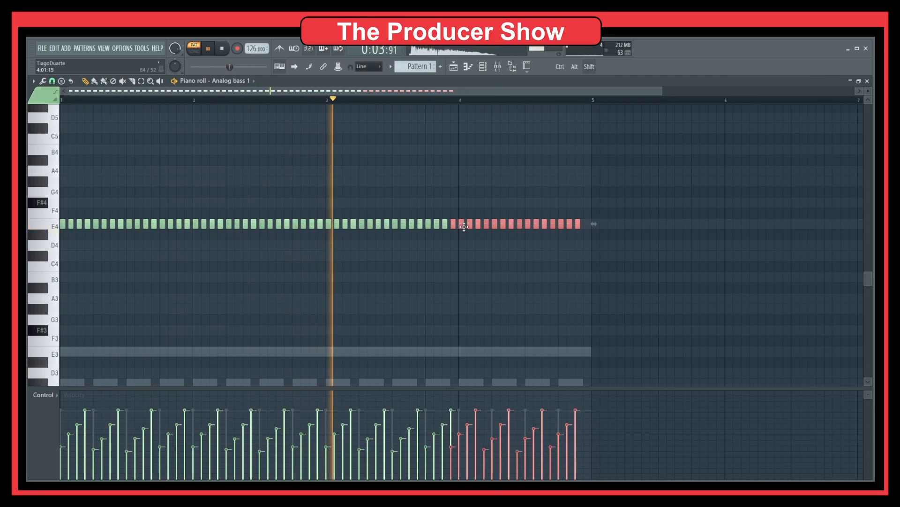
click(474, 291)
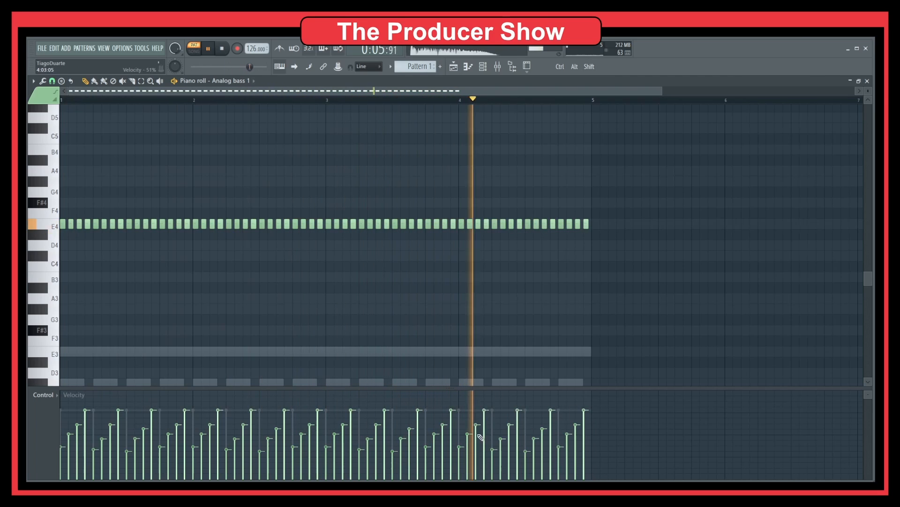
key(space)
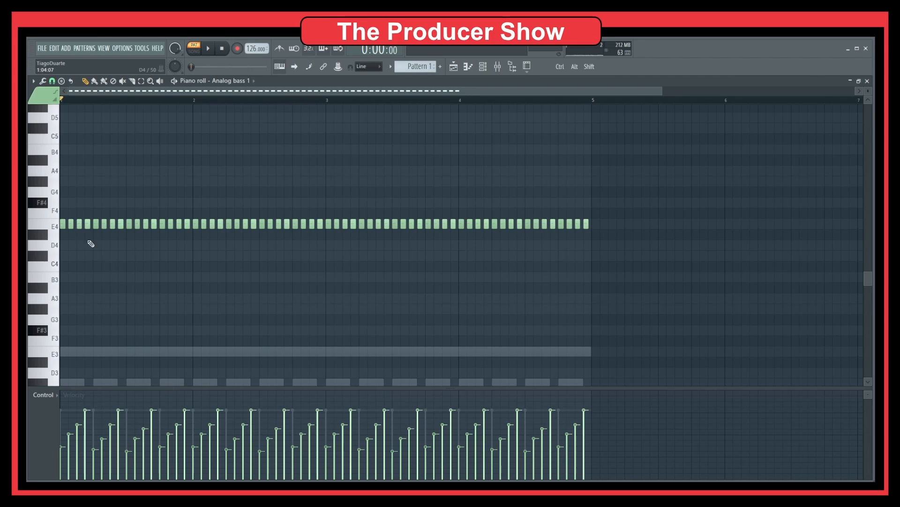
Step: Lower bar 1's fourth note to D4 and its last three notes to D4, C#4 and B3, and audition the pattern
drag(86, 225, 84, 246)
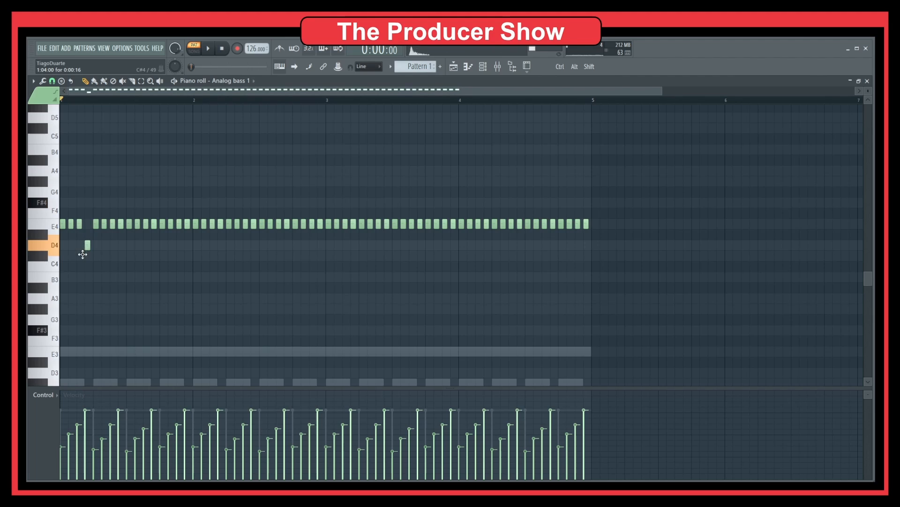
key(space)
mouse_move(171, 225)
mouse_down()
mouse_move(168, 249)
mouse_move(170, 234)
mouse_up()
key(space)
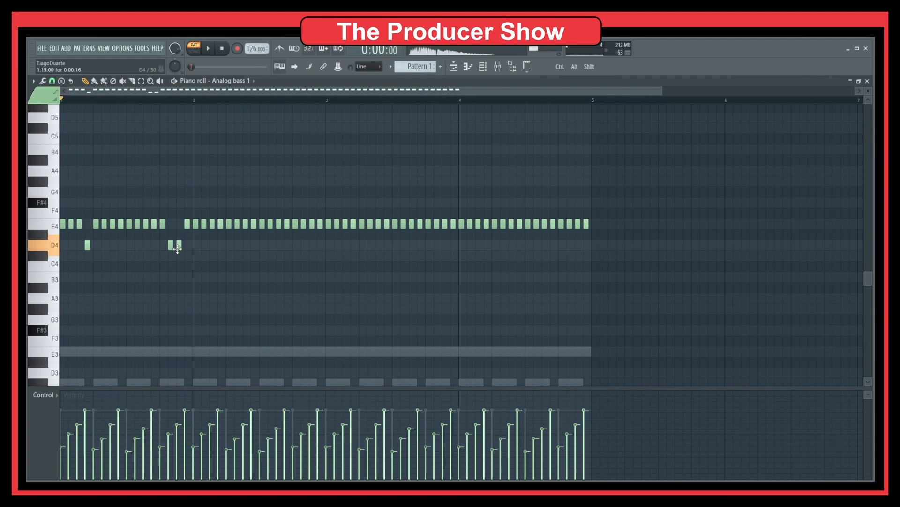
drag(177, 255, 178, 256)
drag(187, 224, 185, 268)
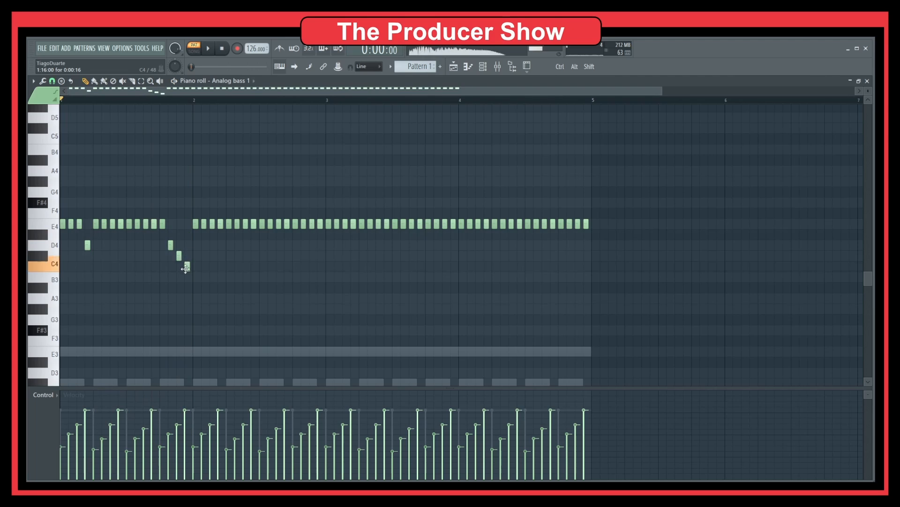
key(space)
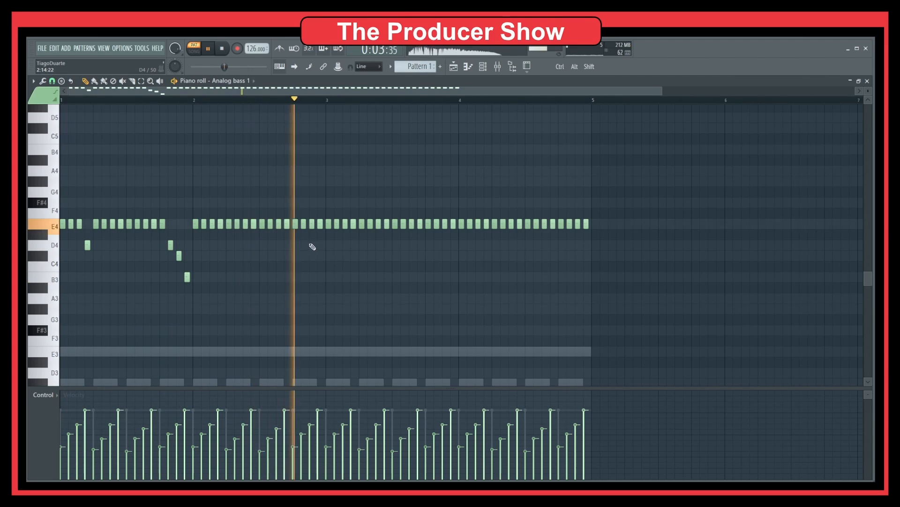
key(space)
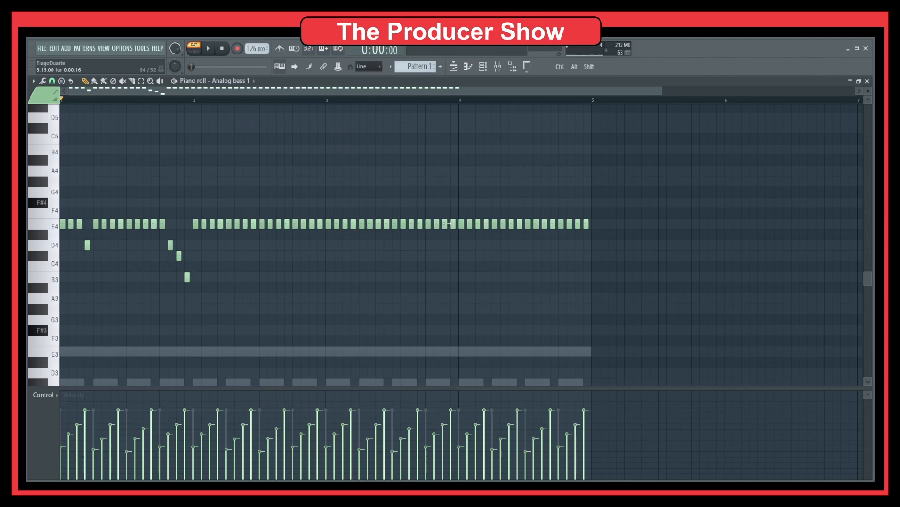
Step: Replace the notes in bar 3 with a copy of bar 1's melodic phrase and play the pattern
drag(454, 225, 338, 226)
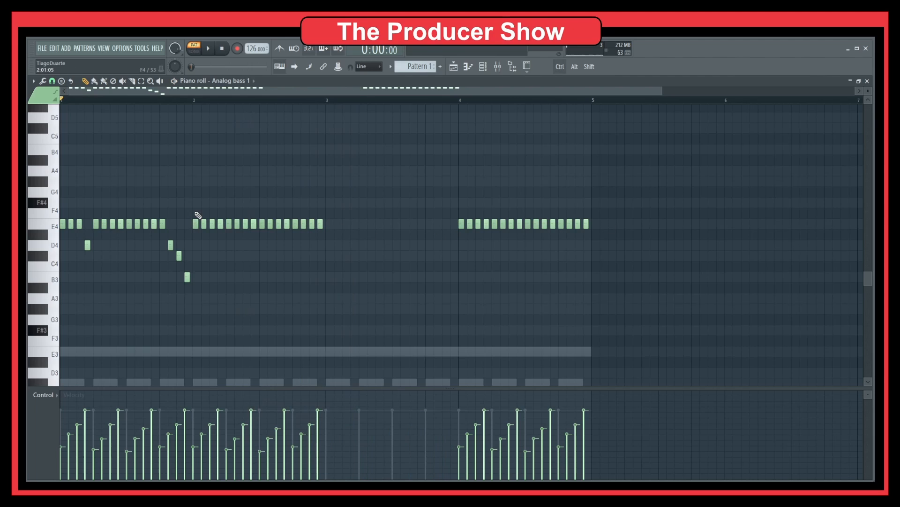
drag(188, 208, 57, 304)
drag(61, 224, 328, 224)
click(357, 186)
key(space)
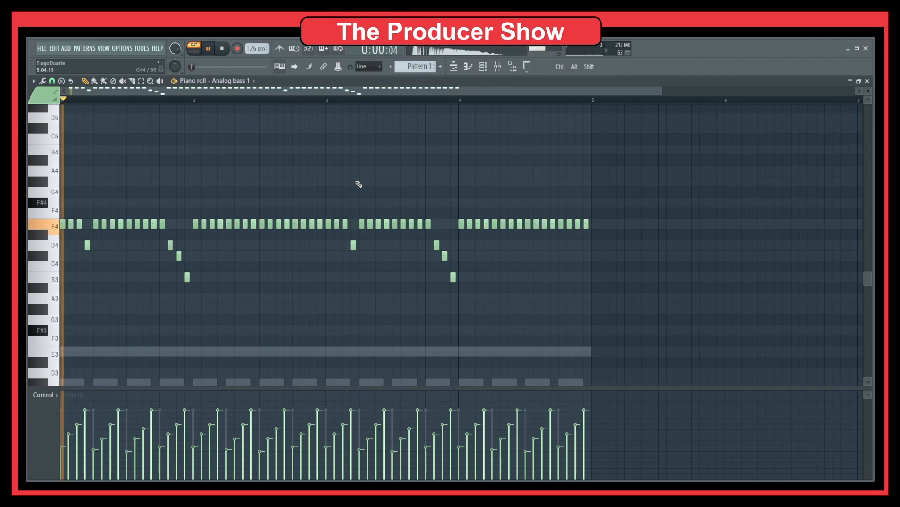
Step: Route Analog bass 1 to mixer track 2 and slightly raise the threshold of that track's Fruity Limiter
key(F7)
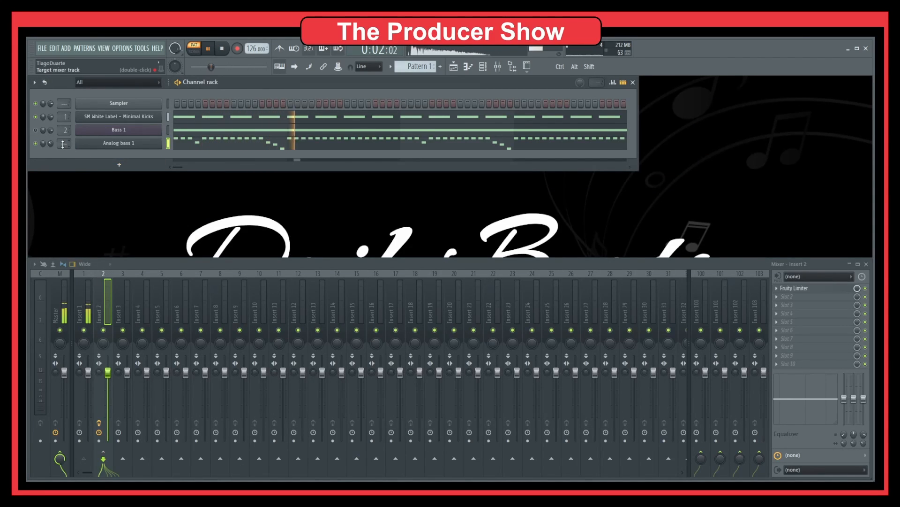
drag(63, 148, 63, 144)
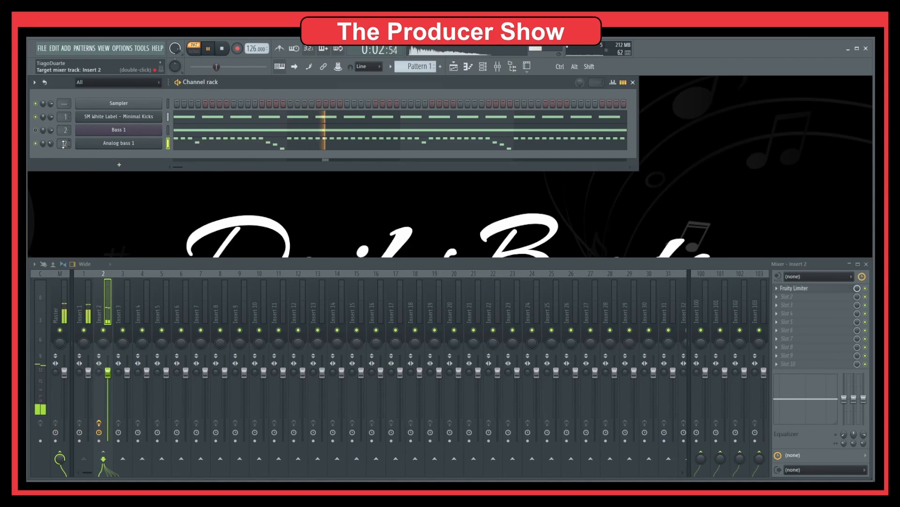
click(812, 288)
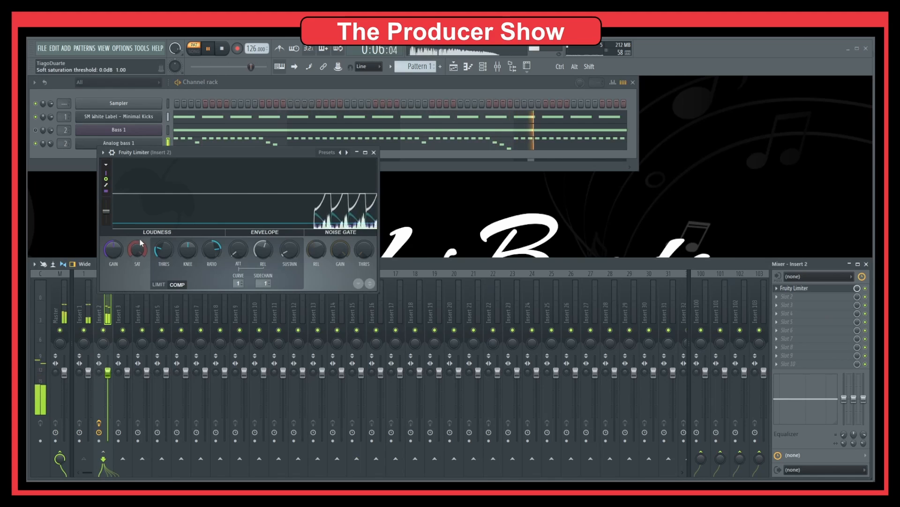
drag(163, 249, 163, 247)
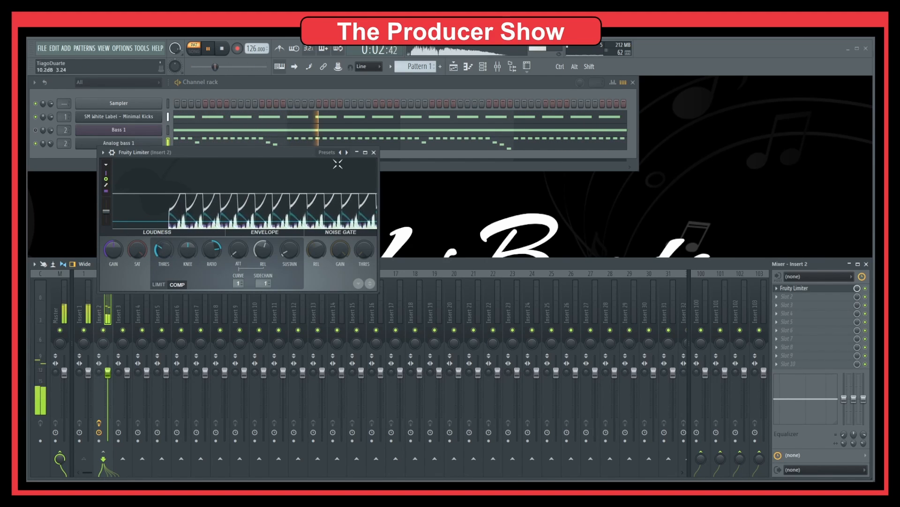
click(374, 152)
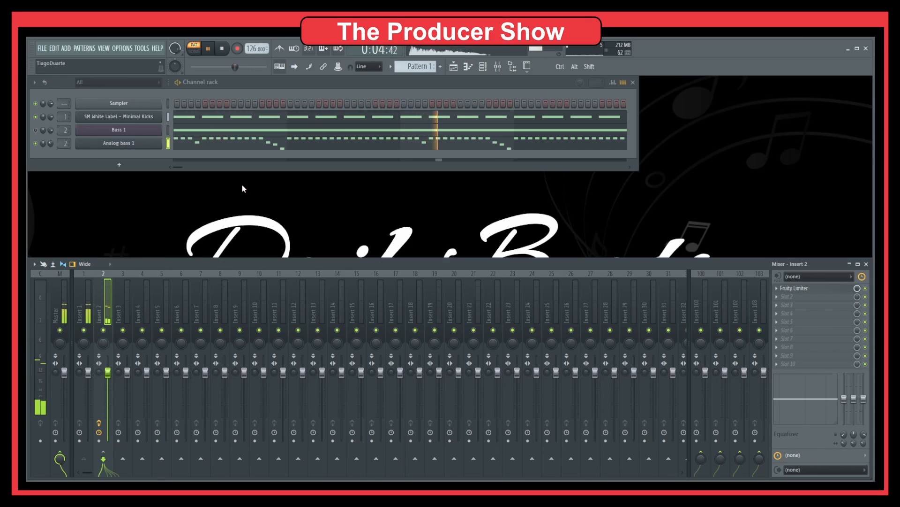
Step: Add an FPC drum channel and load its electronic 808 kit preset
click(119, 165)
mouse_move(113, 222)
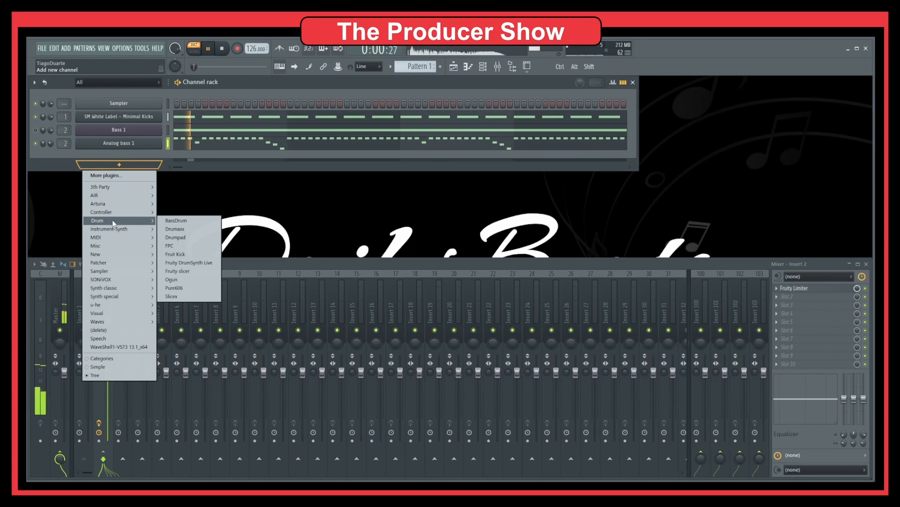
click(178, 245)
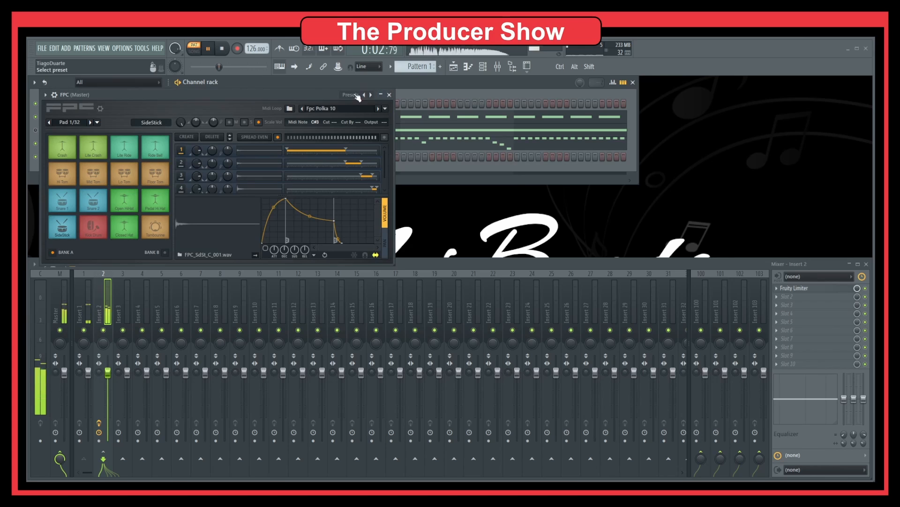
click(364, 95)
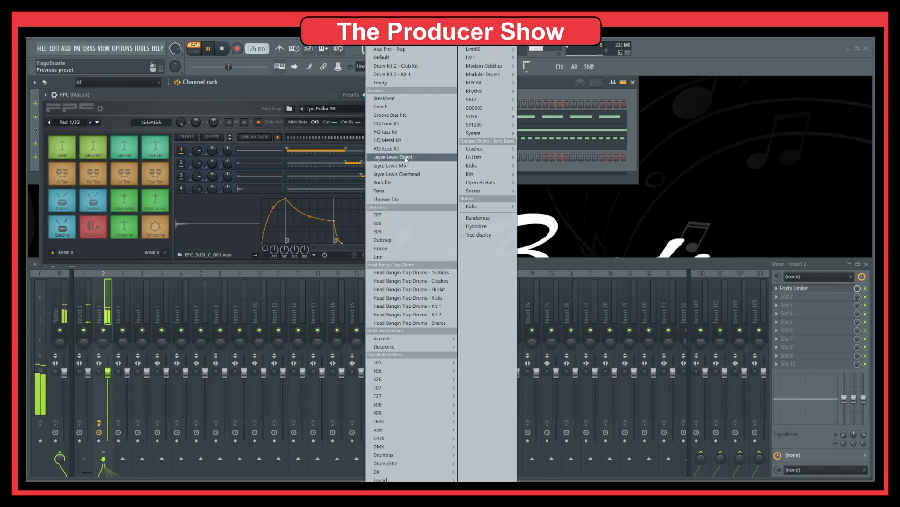
click(404, 226)
drag(186, 93, 273, 212)
Step: Audition the 808 kit's crash, ride and hi-hat pads, ending with the Closed Hat
click(148, 274)
click(182, 273)
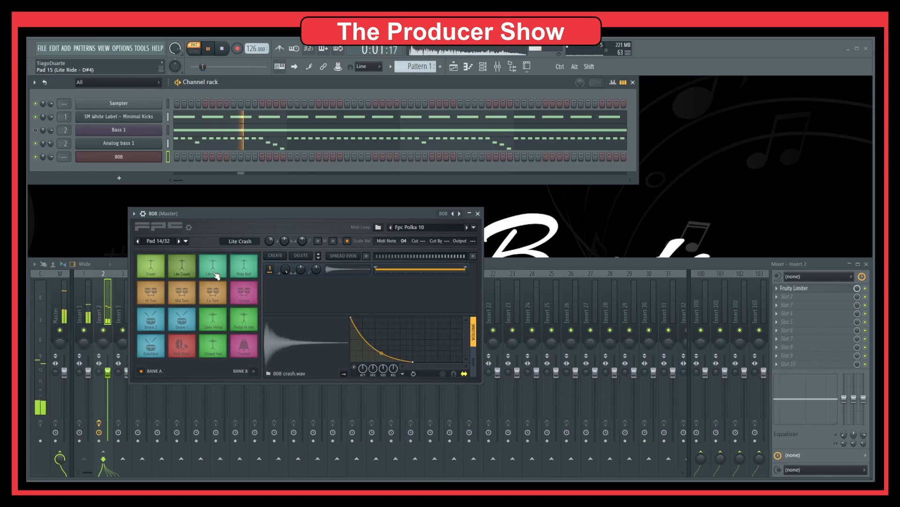
click(215, 274)
click(244, 274)
click(243, 320)
click(220, 322)
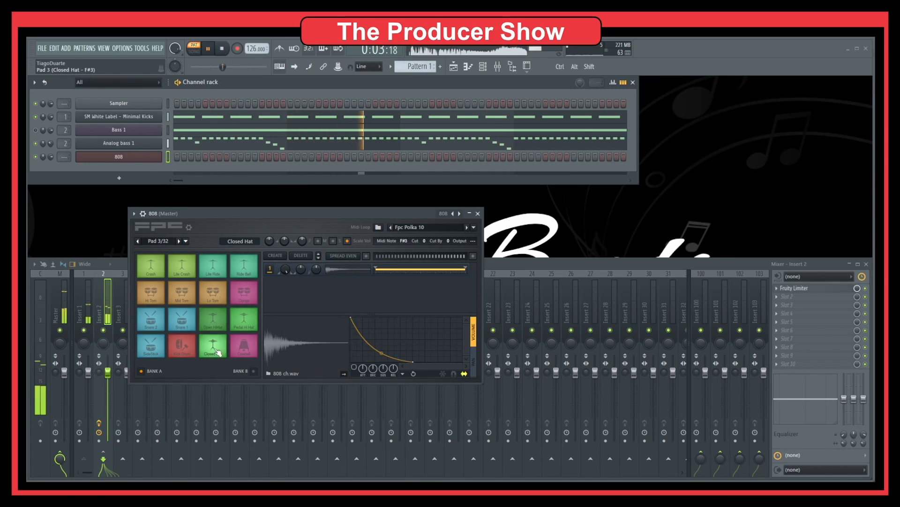
click(220, 353)
Step: Open the 808 channel's piano roll, preview the Closed Hat key and close the FPC window
right_click(136, 156)
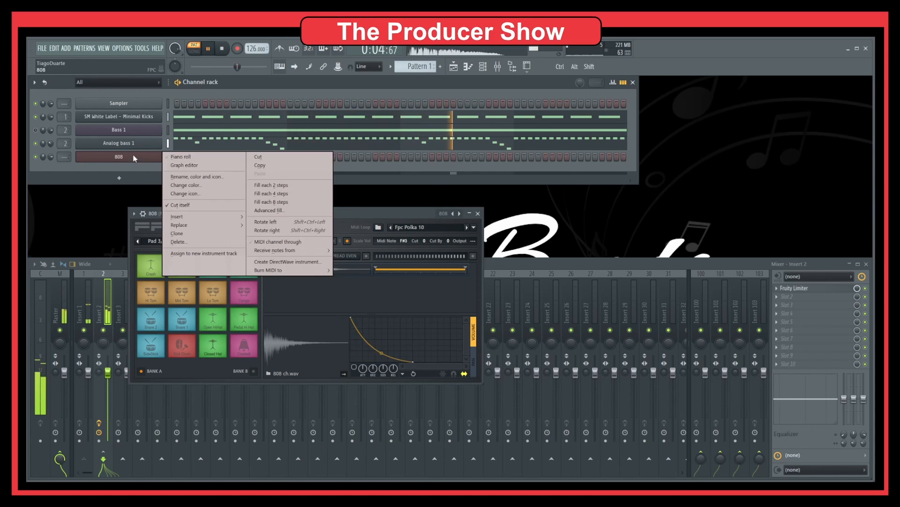
click(187, 158)
scroll(116, 254, down, 3)
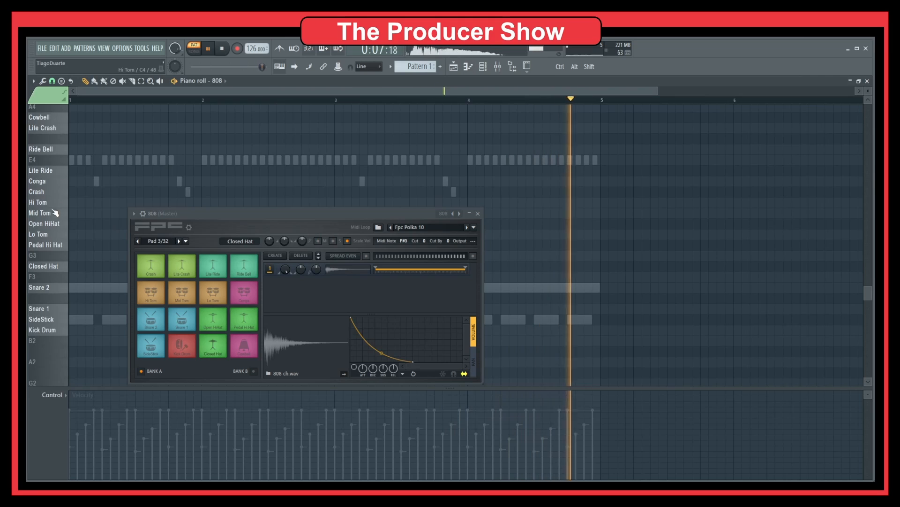
click(59, 267)
click(59, 268)
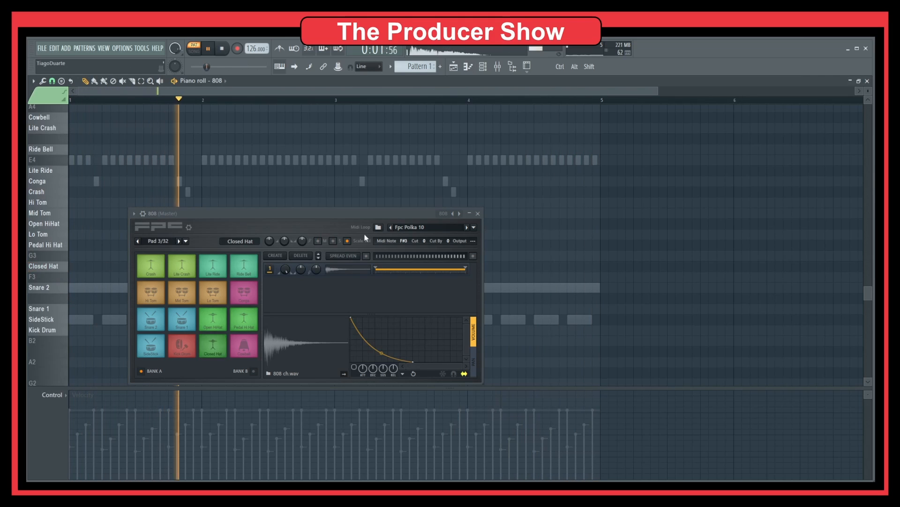
click(478, 214)
Step: Place Closed Hat notes on the third sixteenth step of each beat in bar 1
click(88, 266)
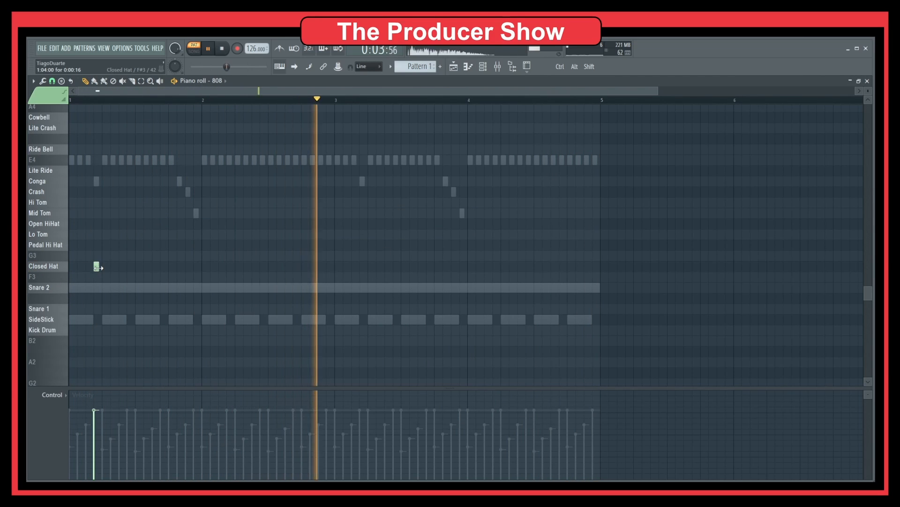
drag(90, 267, 156, 268)
click(121, 266)
click(146, 266)
click(188, 266)
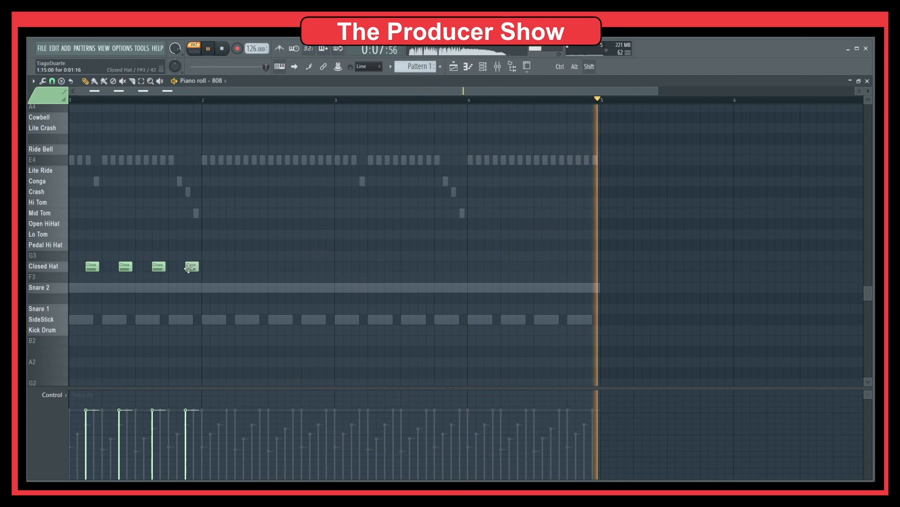
Step: Select the four Closed Hat notes, copy them across bars 2 to 4, and deselect them
drag(227, 249, 85, 274)
key(ctrl+b)
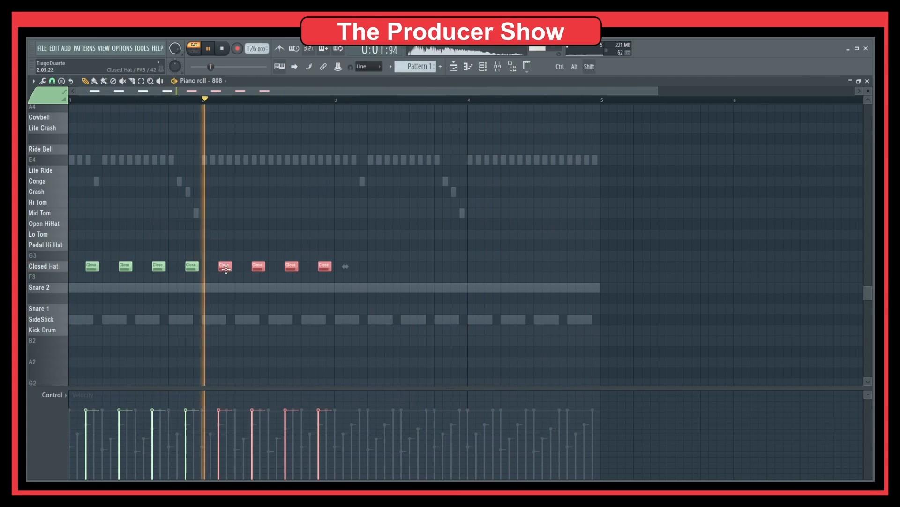
key(ctrl+b)
drag(360, 266, 493, 269)
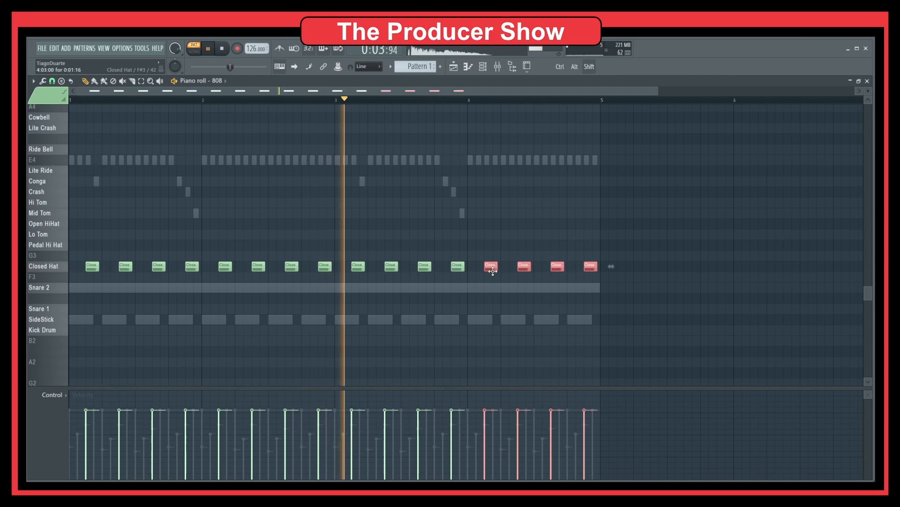
click(450, 306)
Step: Add Fruity parametric EQ 2 after the limiter on Insert 2 and pull its high-shelf band 7 down toward the lower frequencies
key(F7)
click(105, 313)
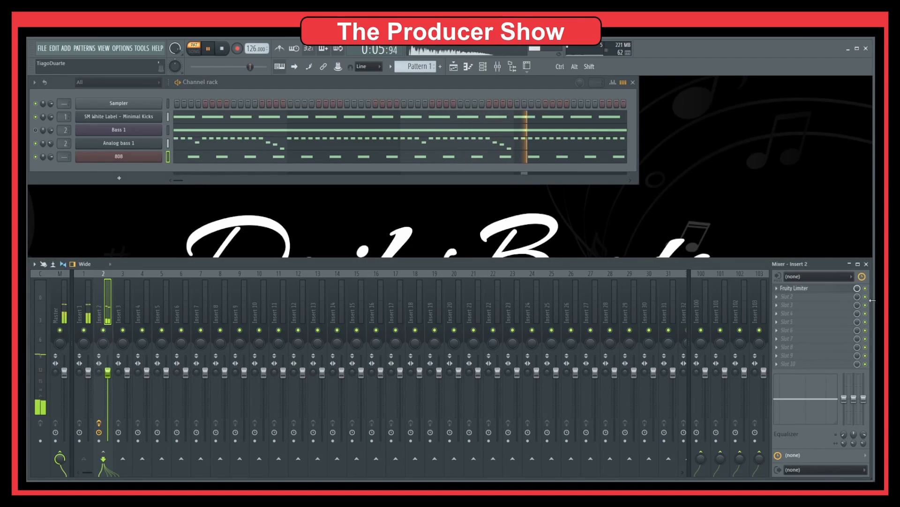
click(806, 303)
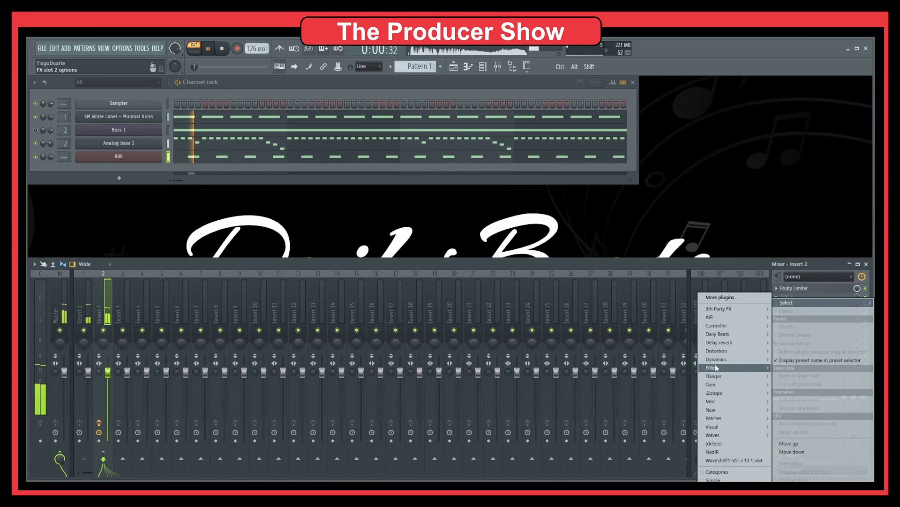
mouse_move(706, 369)
click(665, 393)
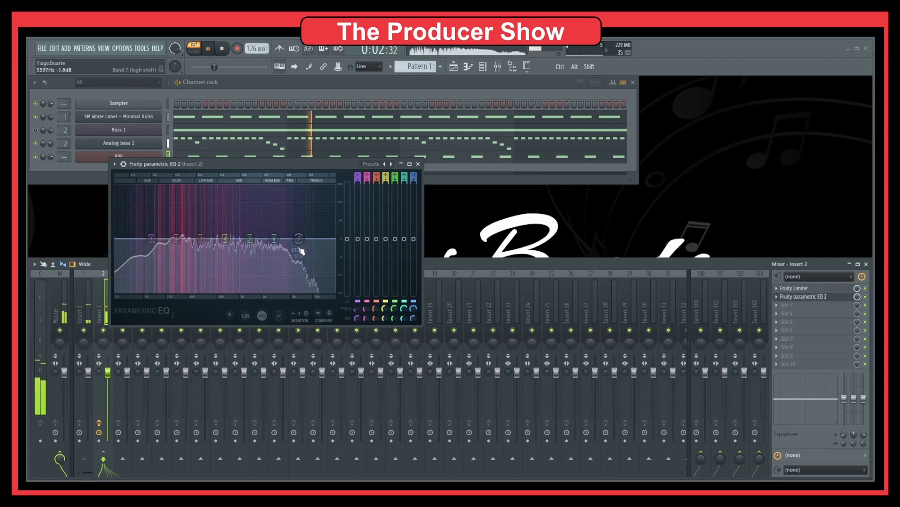
drag(298, 238, 208, 280)
click(418, 164)
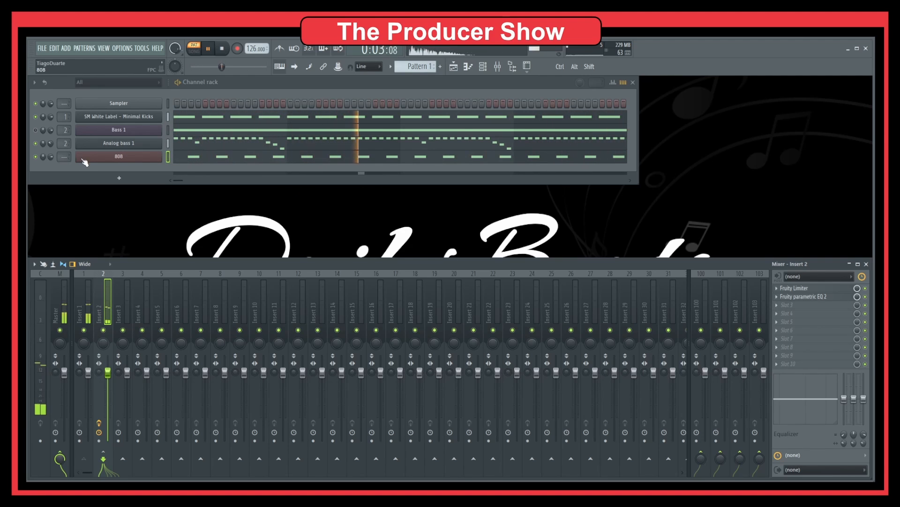
Step: Open the Analog bass 1 instrument and switch it to the next preset, Analog bass 2
click(118, 157)
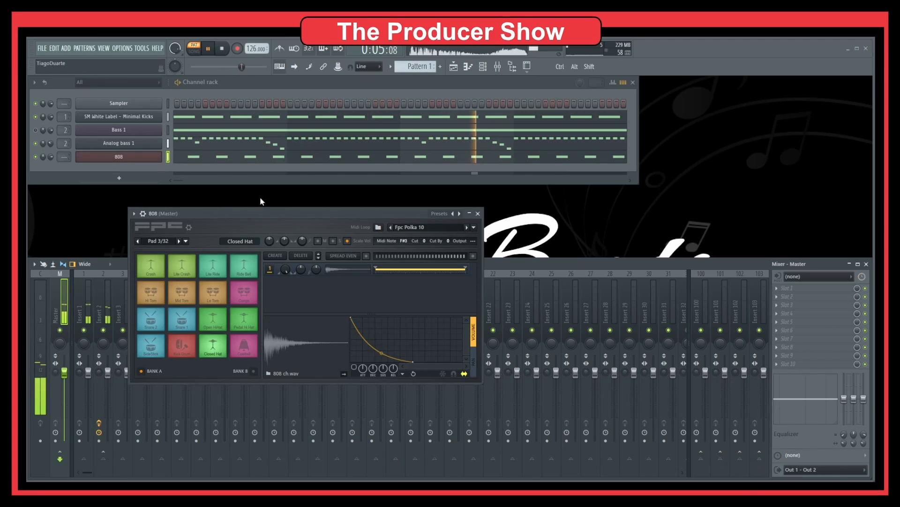
click(478, 213)
click(118, 143)
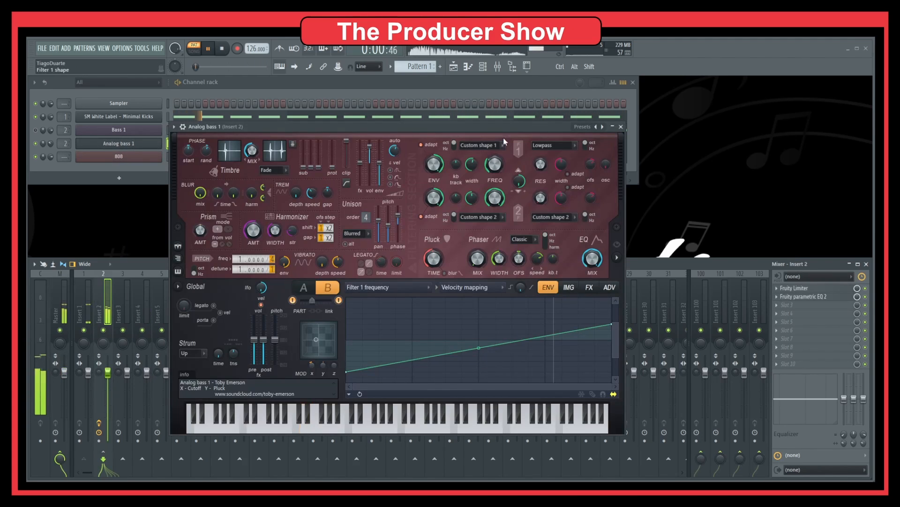
click(603, 127)
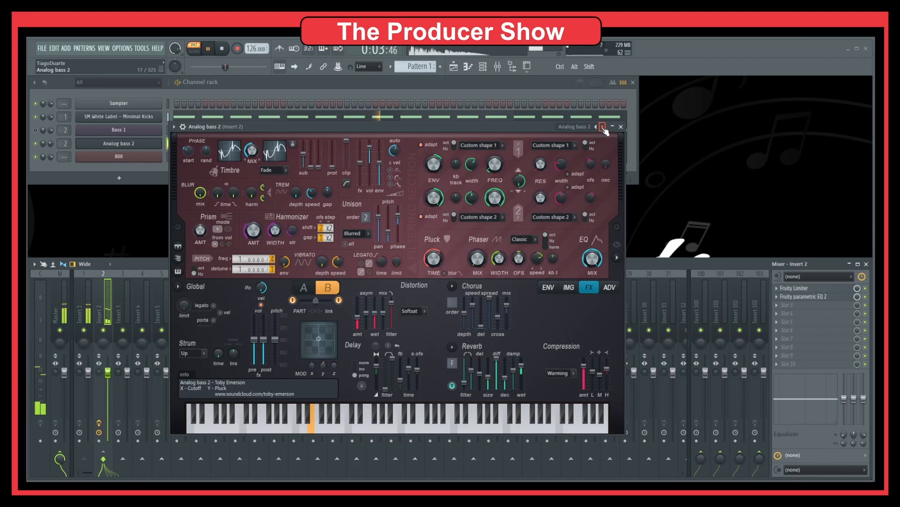
Step: Audition the bass presets after Analog bass 2 one by one, up to Hen stank
click(604, 127)
click(603, 128)
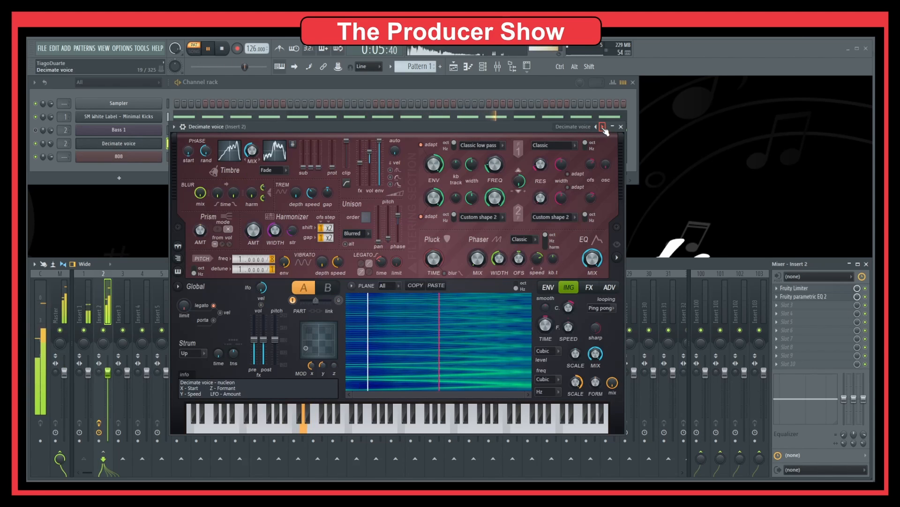
click(603, 127)
click(603, 128)
click(604, 127)
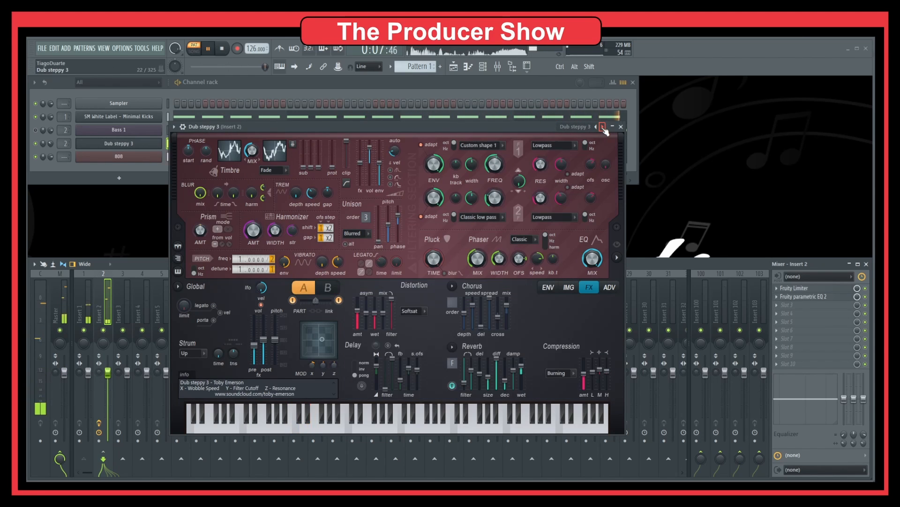
click(603, 128)
click(603, 127)
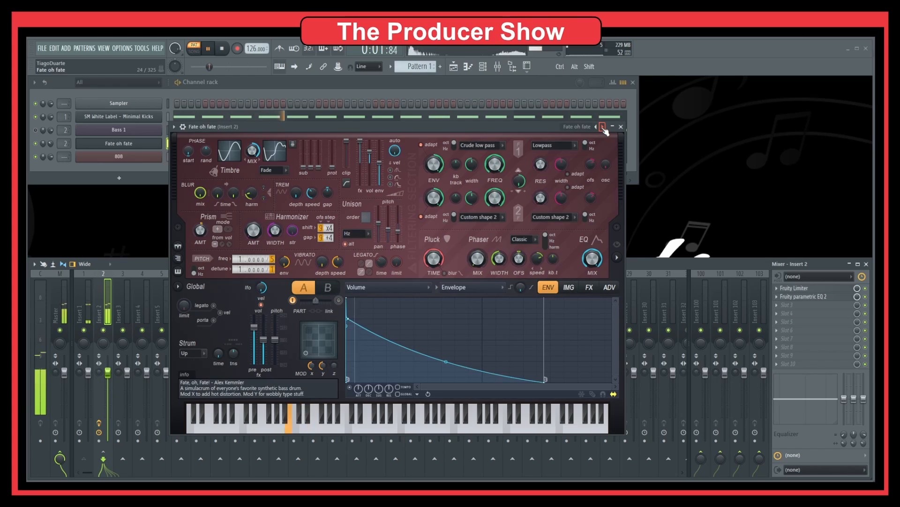
click(604, 127)
click(603, 128)
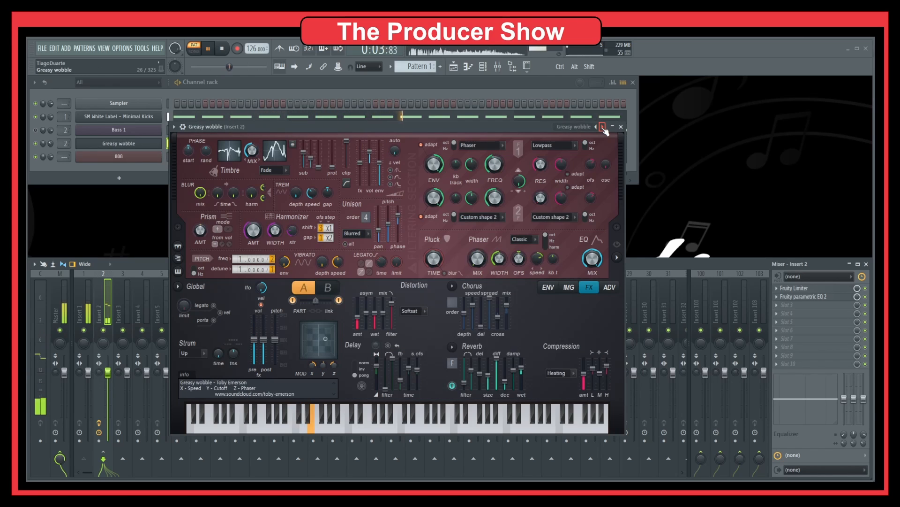
click(603, 128)
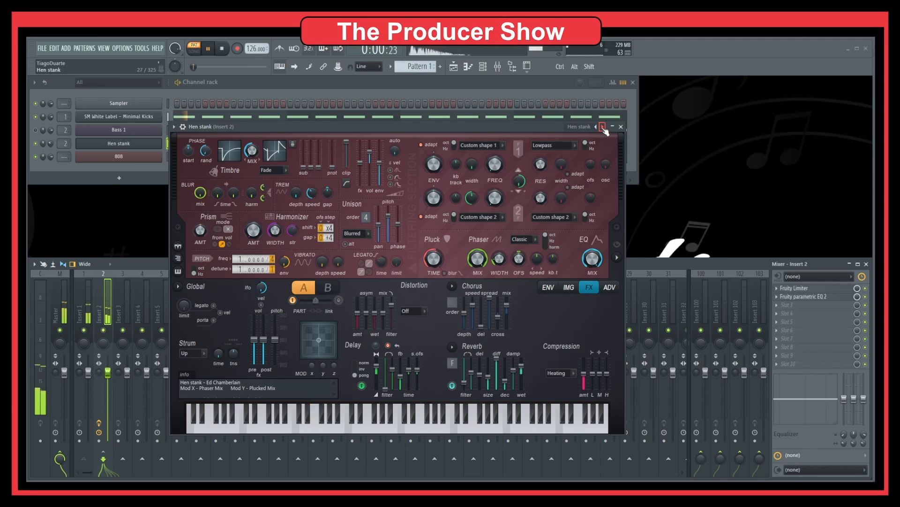
Step: Move the instrument window lower to uncover the channel rack and audition further bass presets up to Seq or die
drag(452, 131, 475, 164)
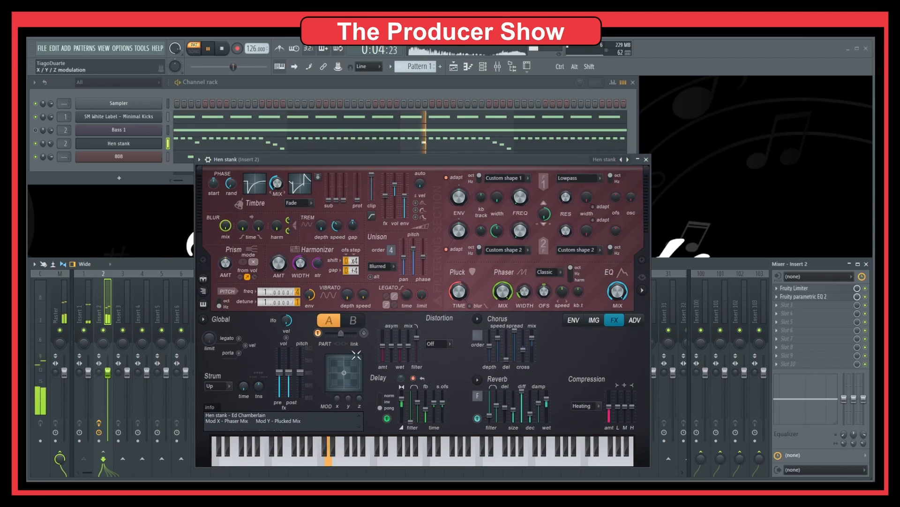
click(631, 162)
click(628, 160)
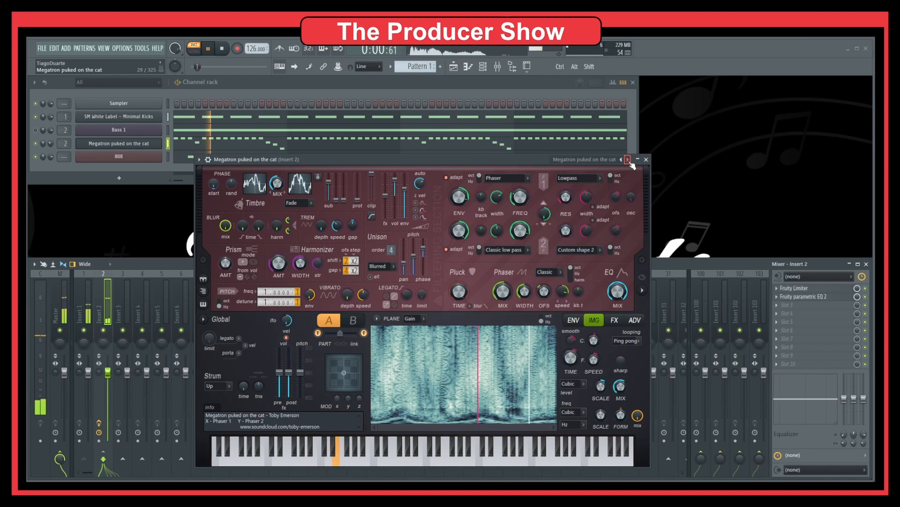
click(629, 160)
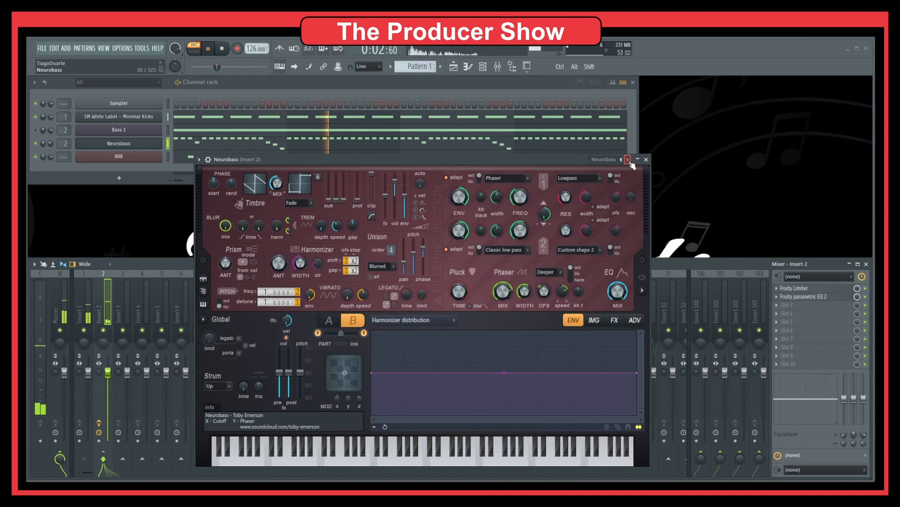
click(629, 160)
click(628, 160)
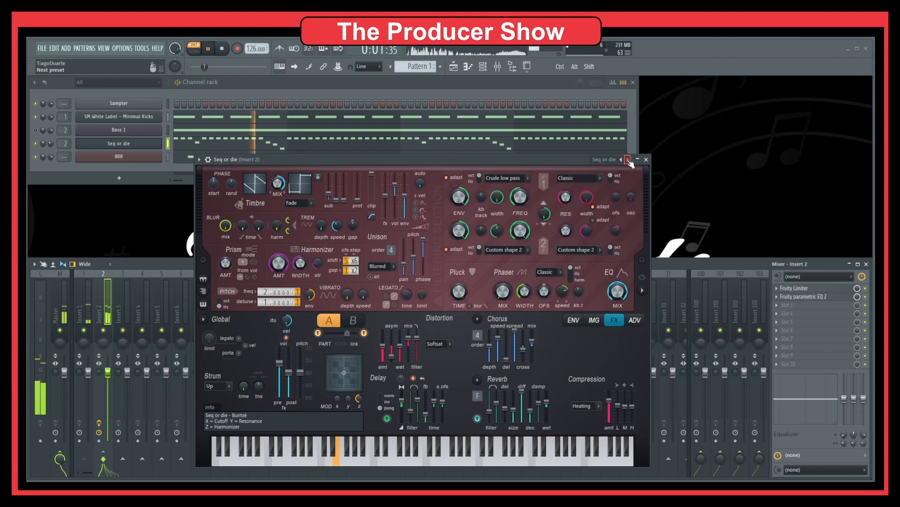
Step: Close the Seq or die instrument, route its channel to mixer Insert 3, and lower the Insert 3 fader
click(411, 143)
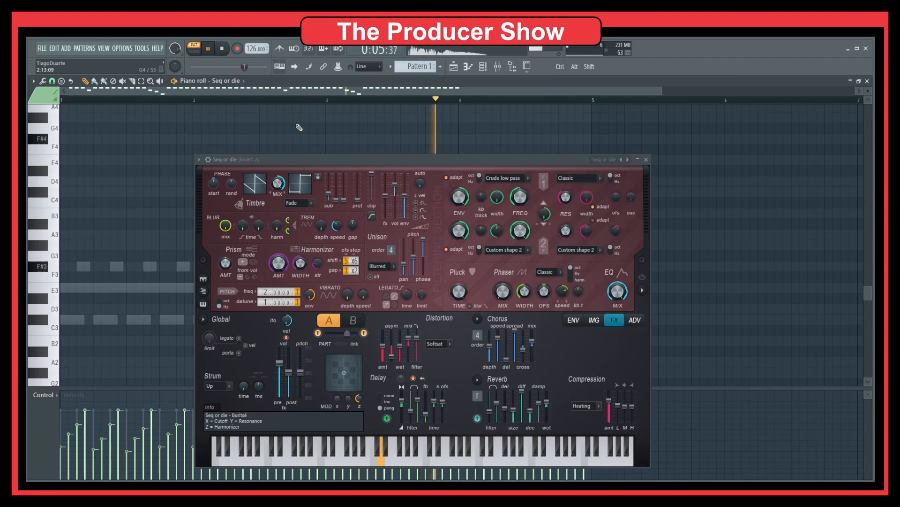
key(F7)
click(647, 159)
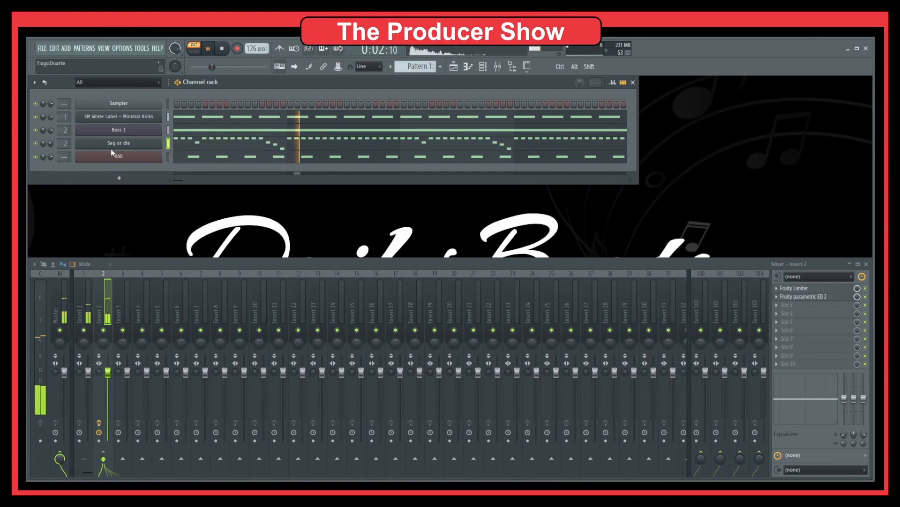
drag(64, 143, 64, 138)
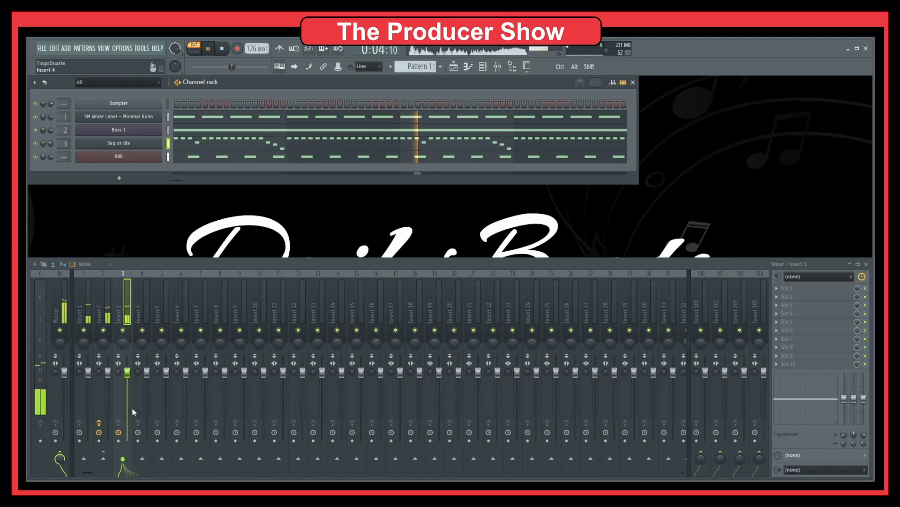
drag(127, 371, 127, 391)
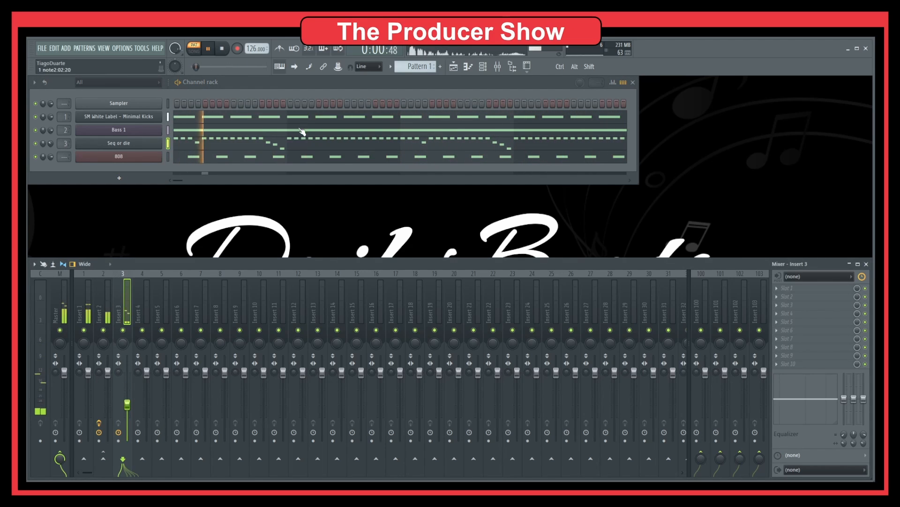
Step: Examine the Seq or die channel's notes in the piano roll and return to the channel rack
click(248, 148)
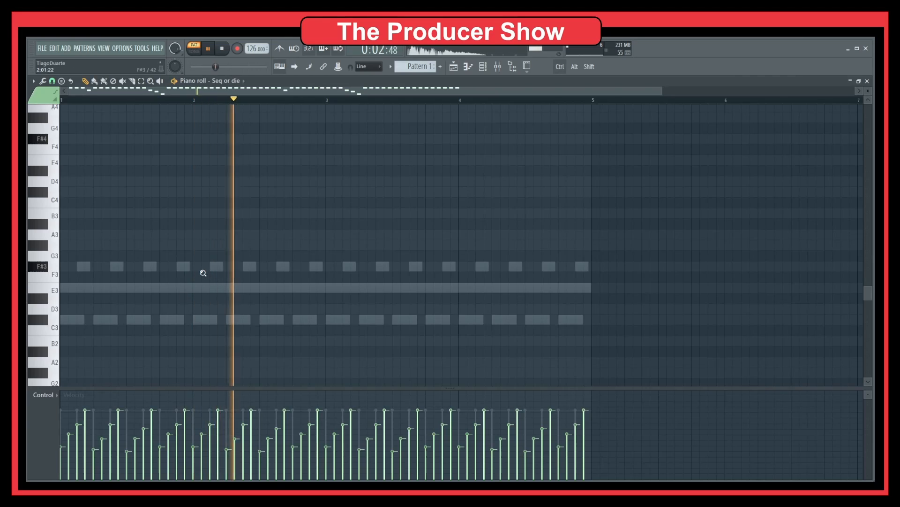
key(Escape)
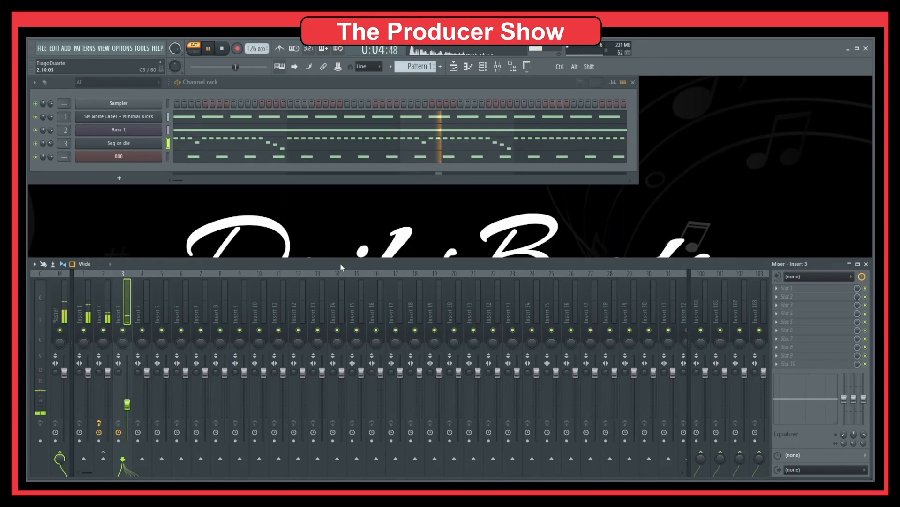
click(355, 143)
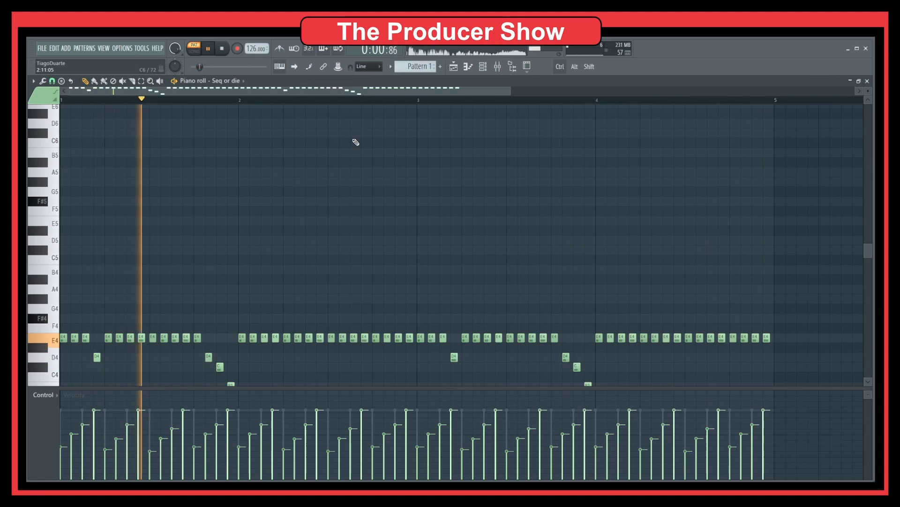
key(Escape)
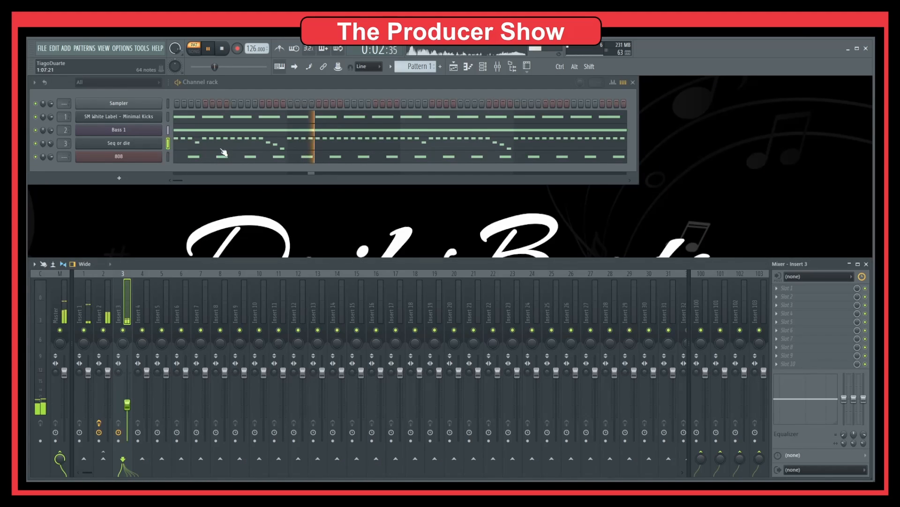
Step: Reopen the Seq or die instrument, audition its following presets up to Crystal, and settle on the Analog bass 1 preset
click(145, 147)
click(628, 161)
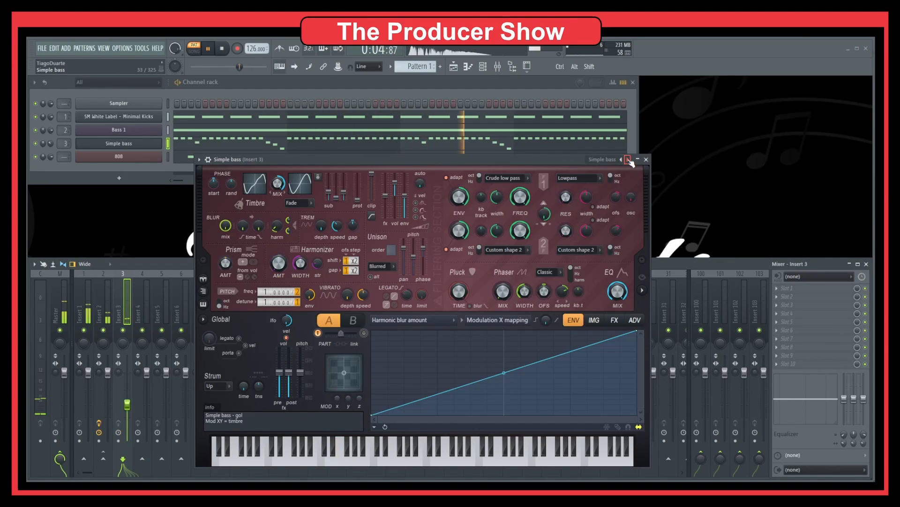
click(629, 161)
click(628, 160)
click(628, 160)
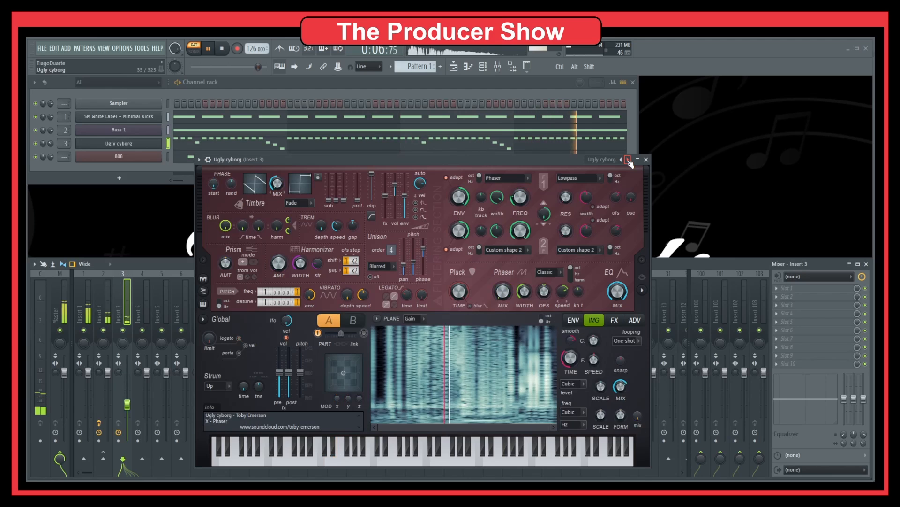
click(629, 160)
click(629, 160)
click(629, 161)
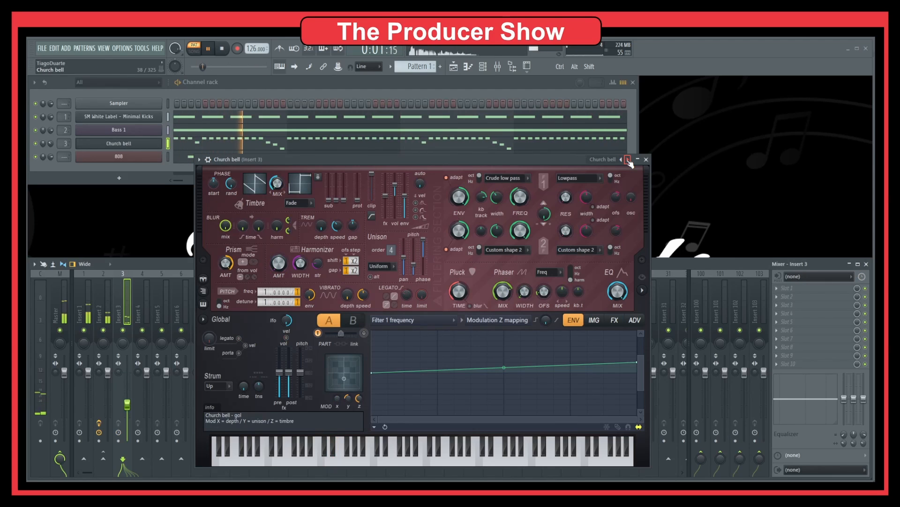
click(629, 161)
click(600, 159)
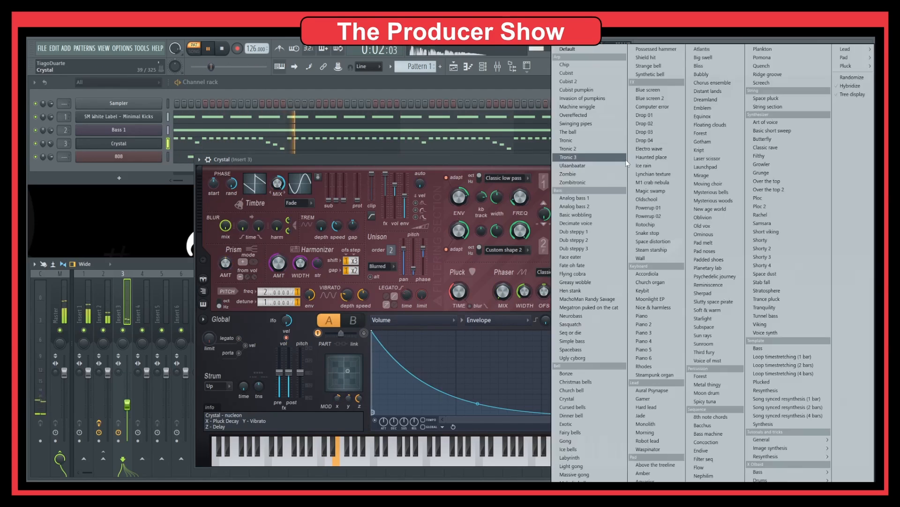
click(587, 201)
key(Escape)
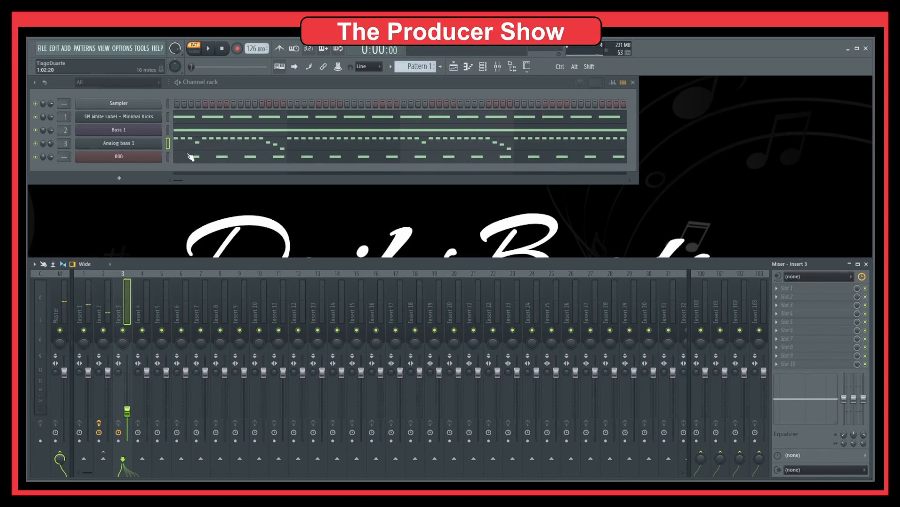
Step: Switch to Pattern 2 and open the piano roll of the Analog bass 1 channel
scroll(403, 77, down, 1)
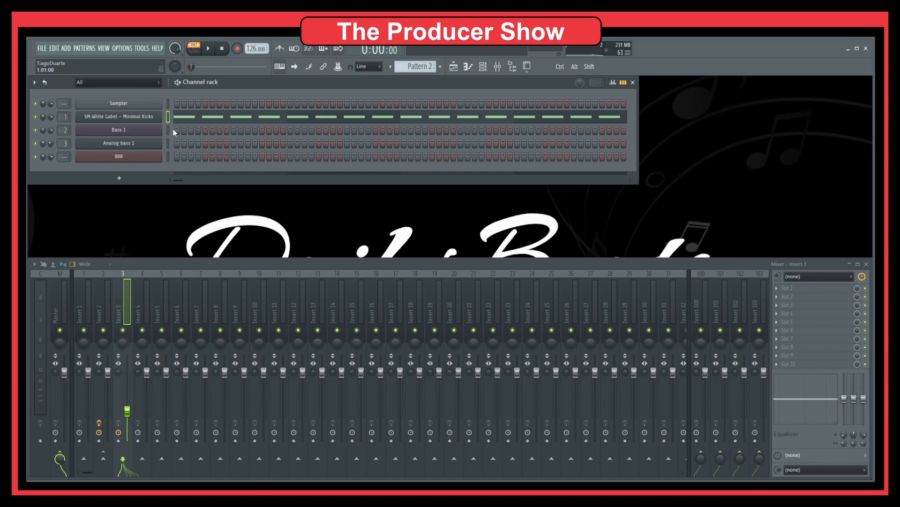
right_click(117, 143)
click(95, 223)
right_click(114, 143)
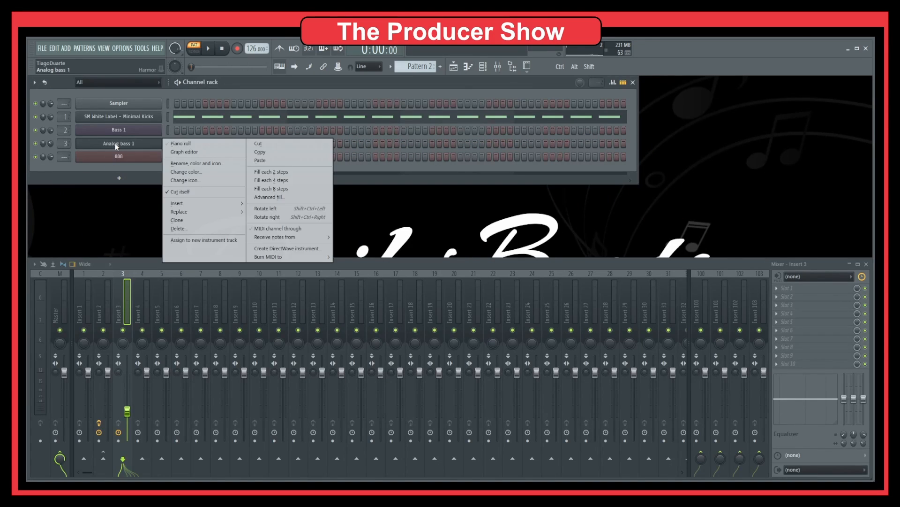
click(178, 144)
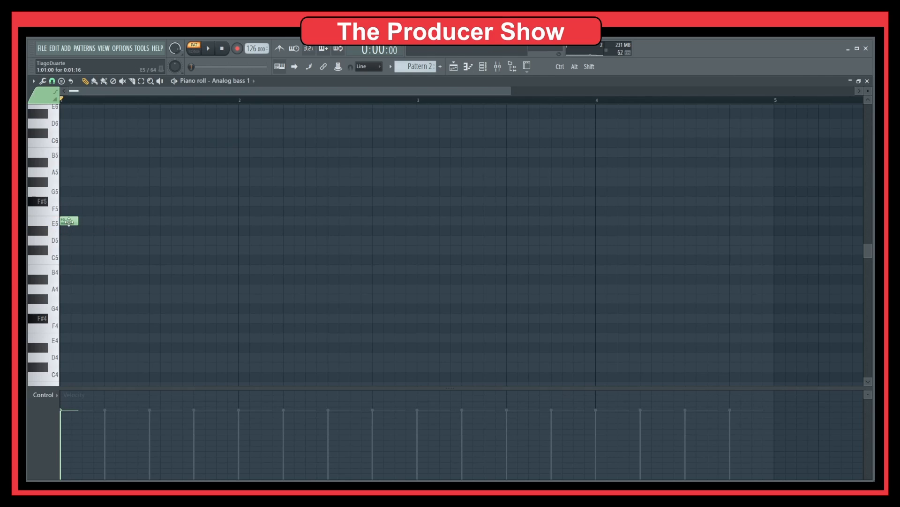
Step: Place bass notes on E4 at sixteenth steps 2, 3, 7 and 11 of bar 1, with the first one short
mouse_move(75, 221)
mouse_down()
mouse_move(101, 221)
mouse_move(81, 223)
mouse_up()
click(93, 220)
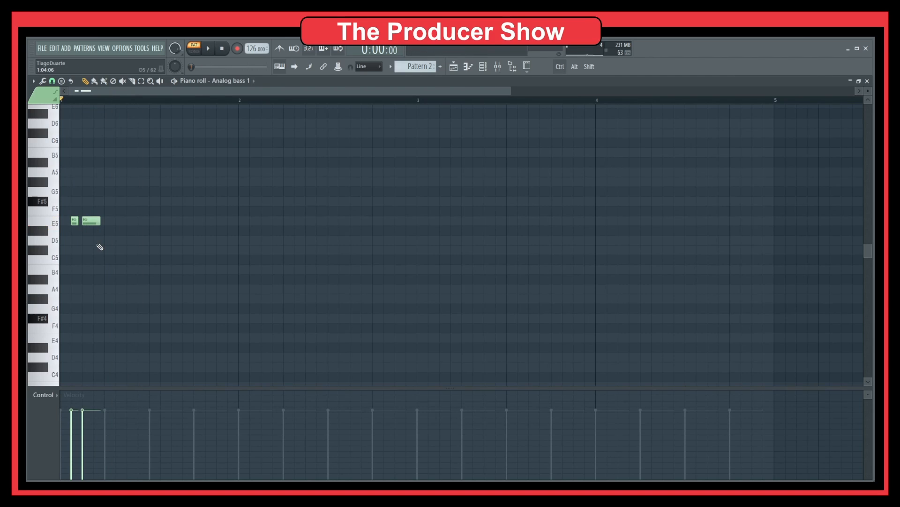
key(space)
scroll(96, 251, down, 3)
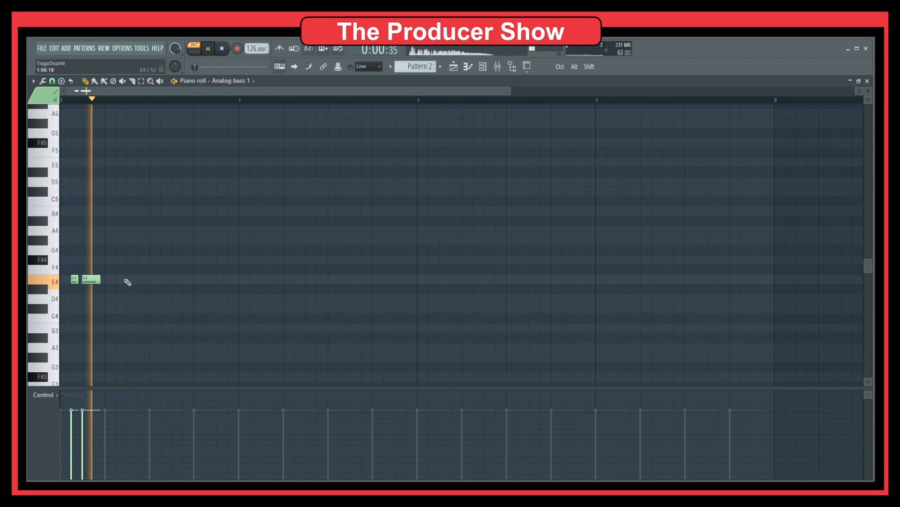
click(125, 279)
click(177, 279)
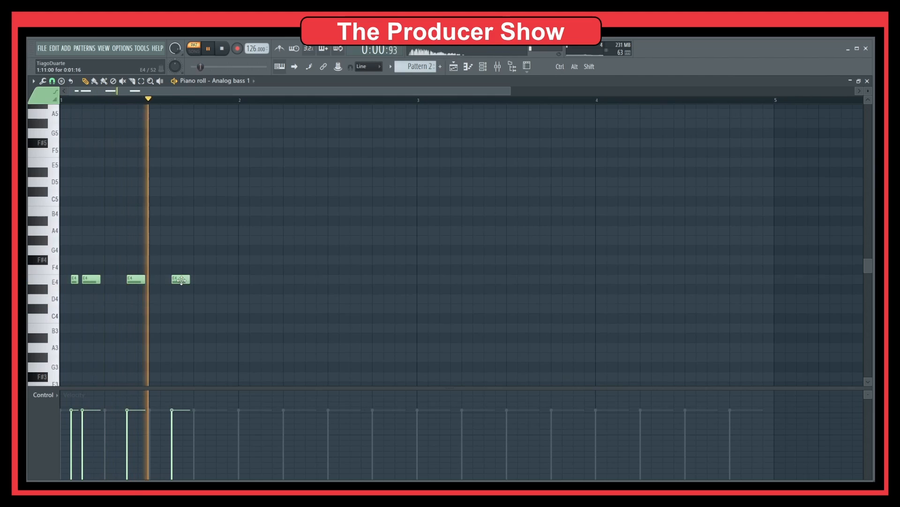
Step: Complete the bar 1 riff with short D4 notes on steps 10 and 12 and a longer E4 note from step 14
key(space)
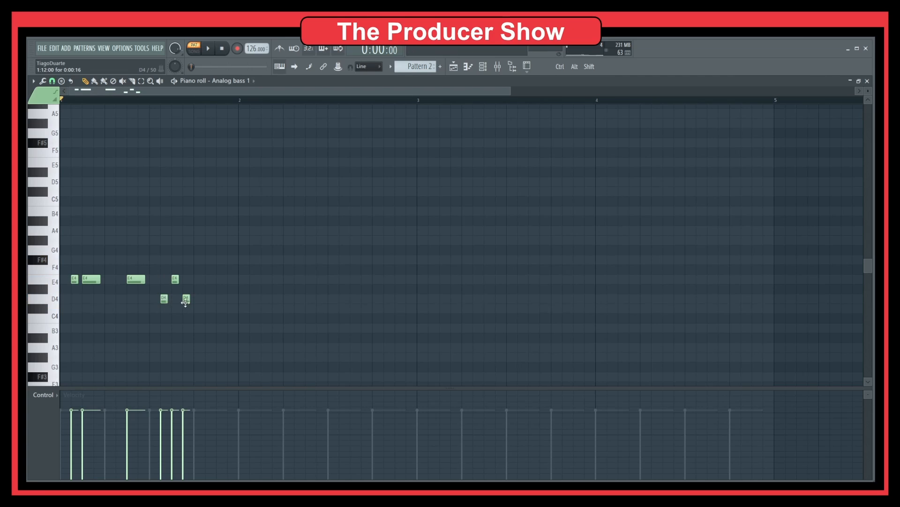
key(space)
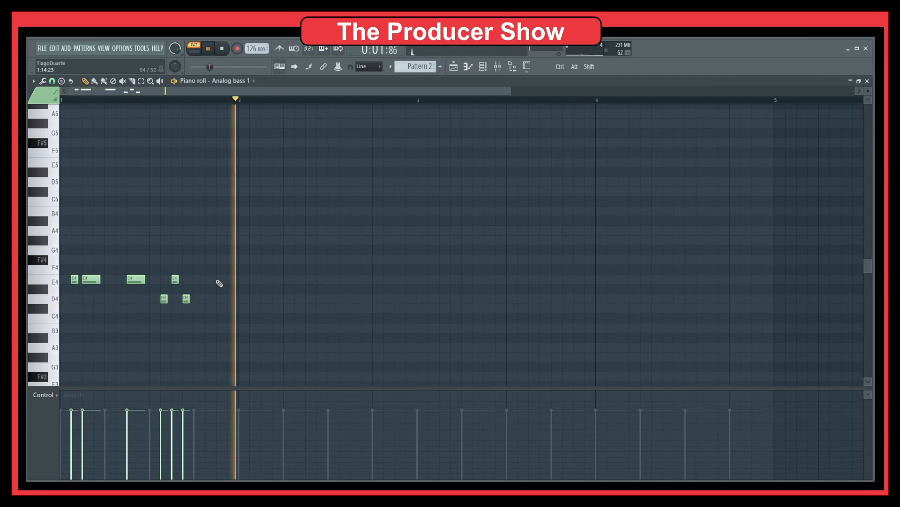
click(209, 279)
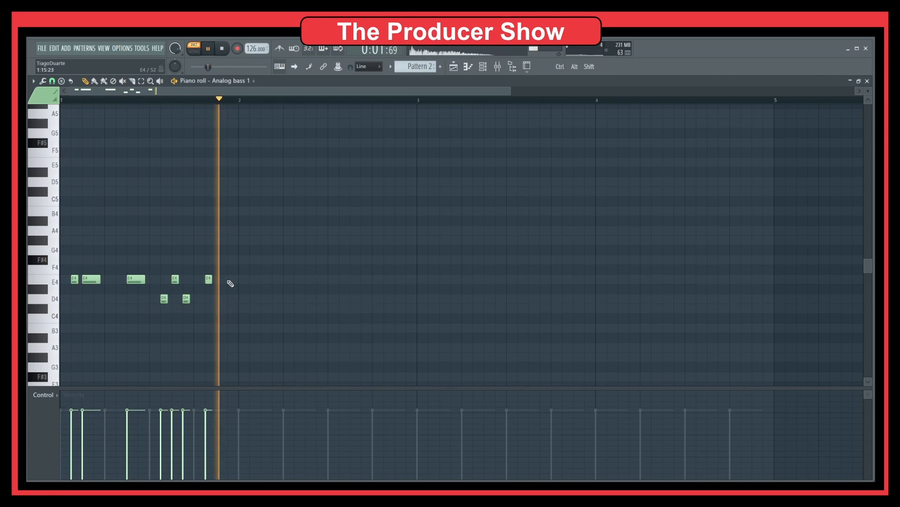
key(space)
click(220, 279)
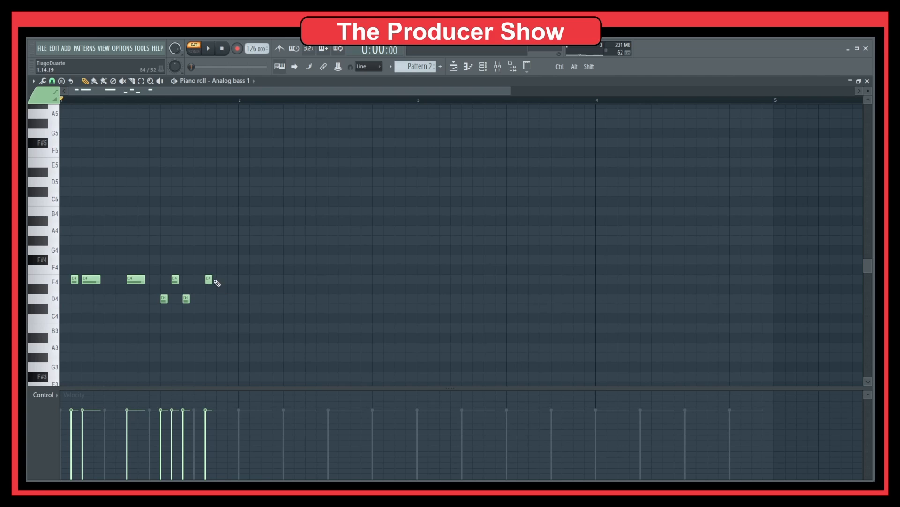
key(space)
Step: Select the whole bar 1 bass riff, copy it across bars 2 to 4, and deselect the notes
ctrl+drag(271, 342, 61, 235)
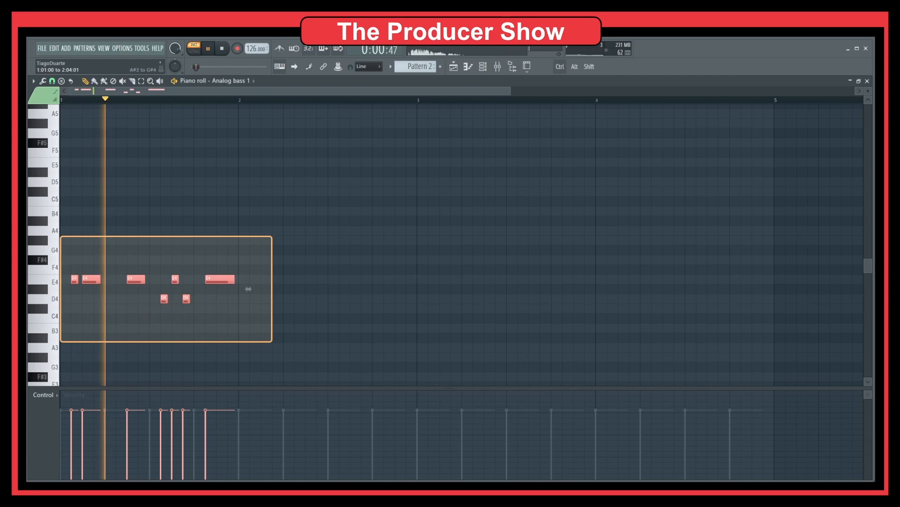
shift+drag(94, 279, 627, 279)
click(670, 277)
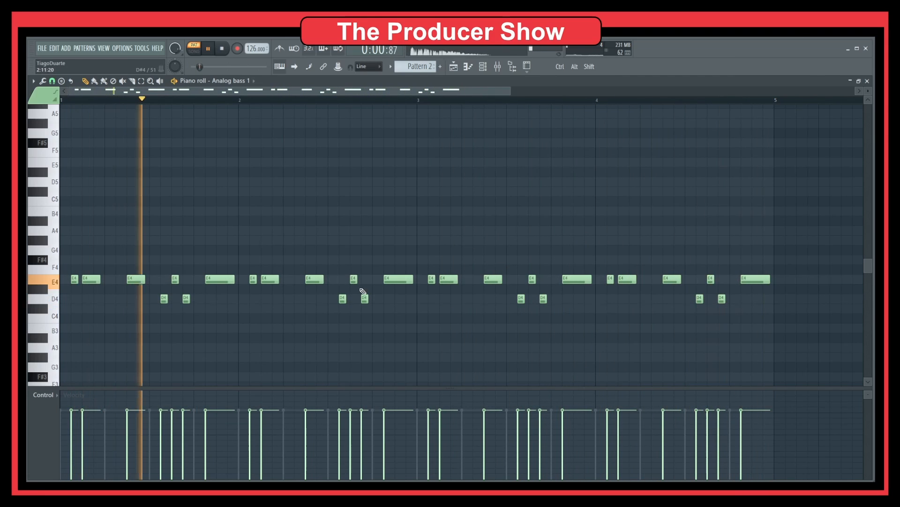
Step: Shorten the last E4 note of bar 2 and add a D4 note on the bar's last sixteenth step
mouse_move(413, 279)
mouse_down()
mouse_move(391, 281)
mouse_move(406, 280)
mouse_up()
click(412, 302)
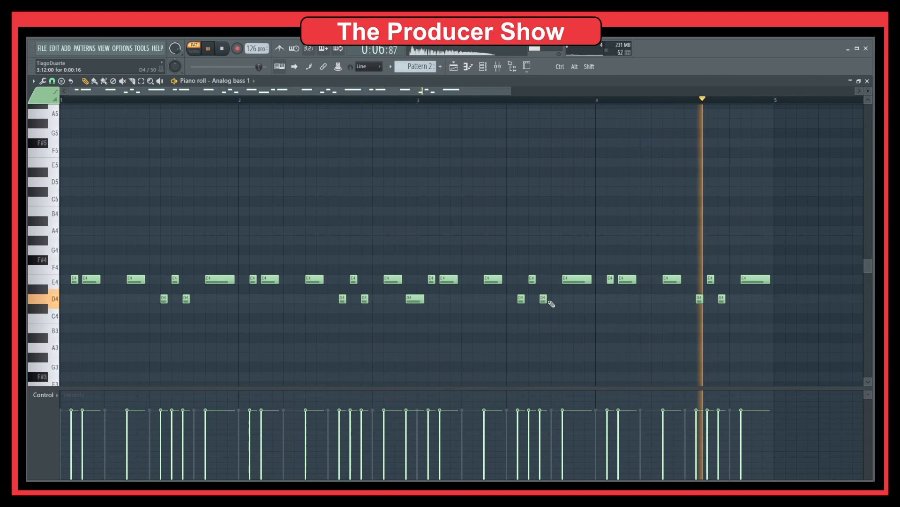
Step: Try an F#4 note on sixteenth step 9 of bar 4, resizing it to a single step
click(690, 261)
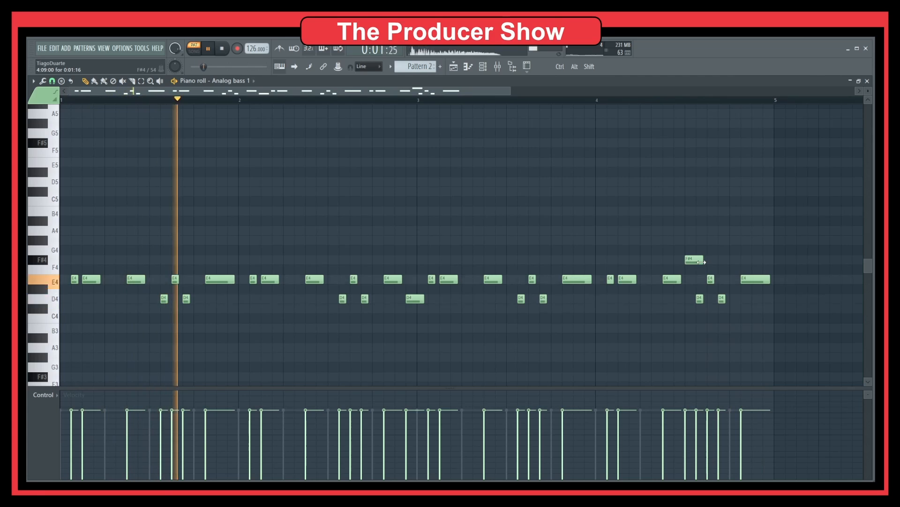
drag(703, 261, 734, 271)
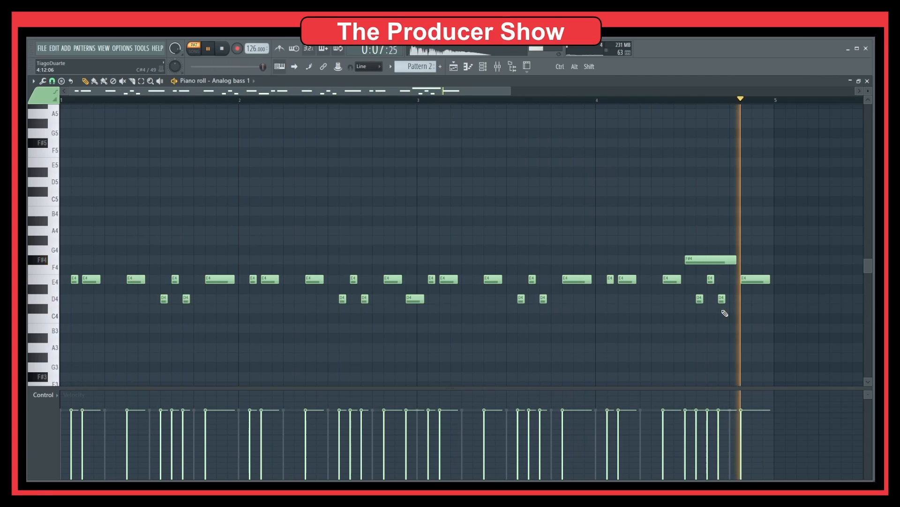
drag(737, 259, 691, 267)
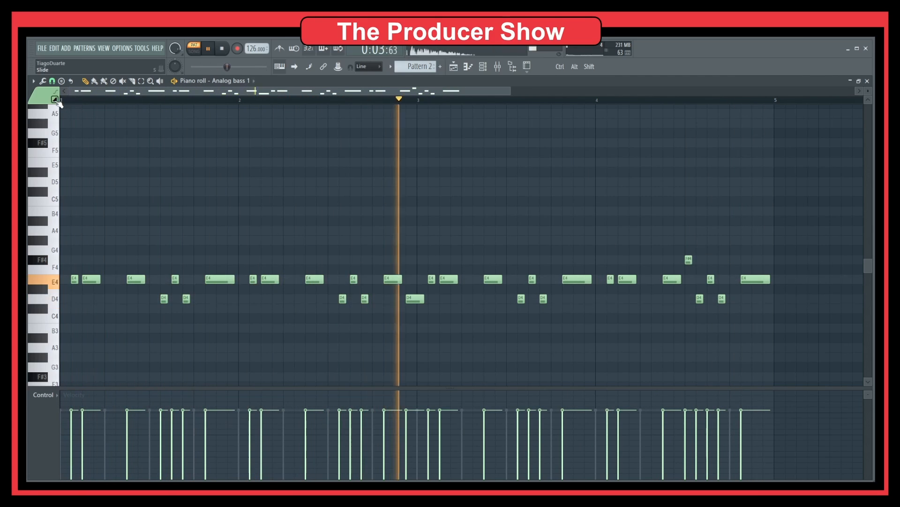
Step: Try slide notes above the bar 4 riff: G#4 on sixteenth step 15, B4 on steps 14 and 3, and F#4 on step 7
click(755, 241)
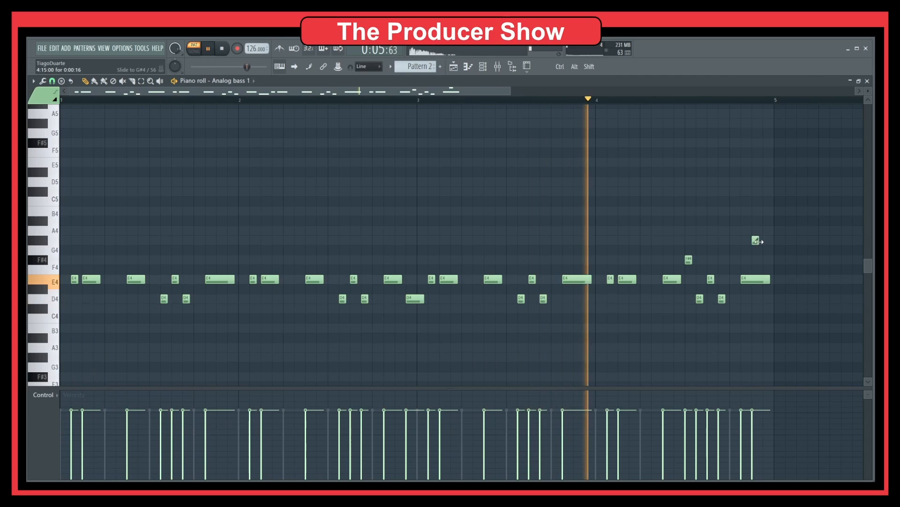
drag(759, 241, 771, 240)
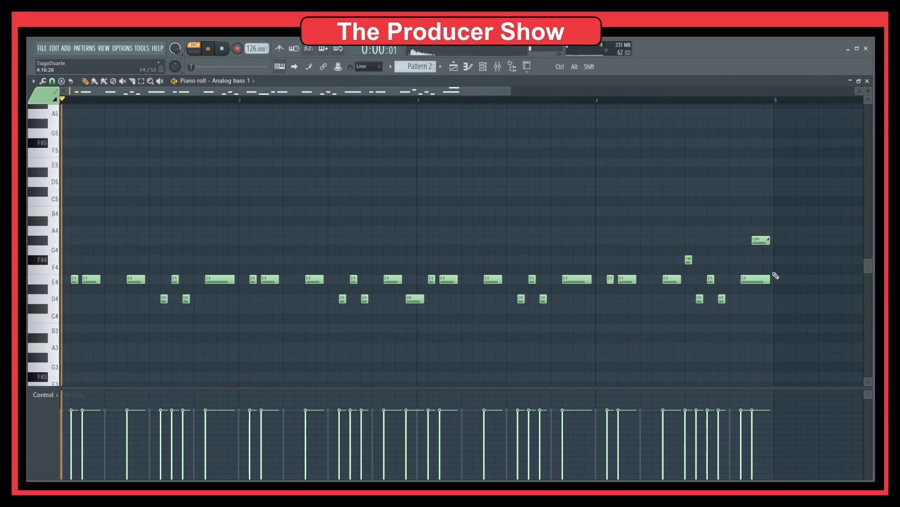
drag(761, 238, 745, 211)
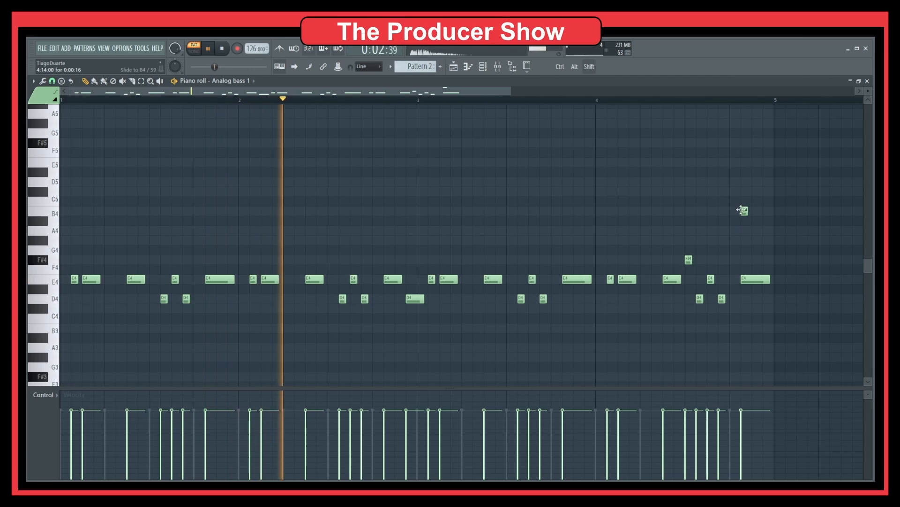
drag(676, 211, 622, 211)
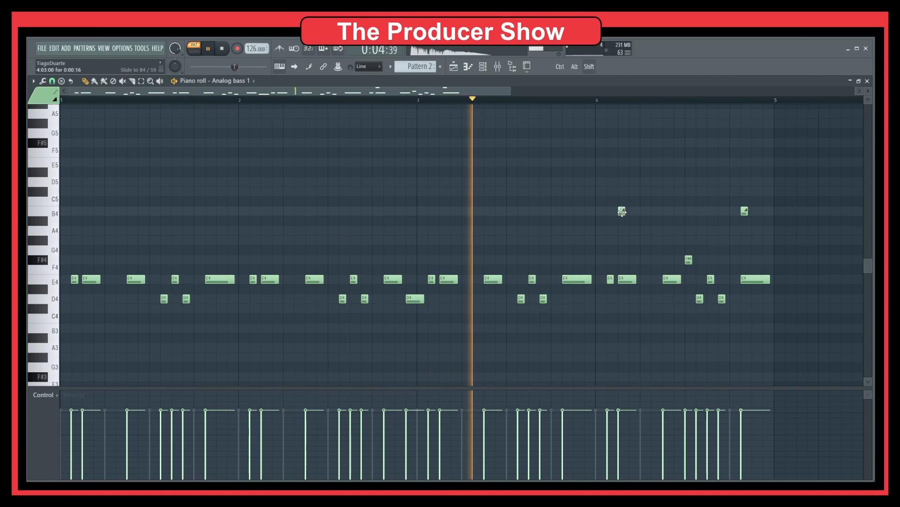
drag(665, 249, 666, 261)
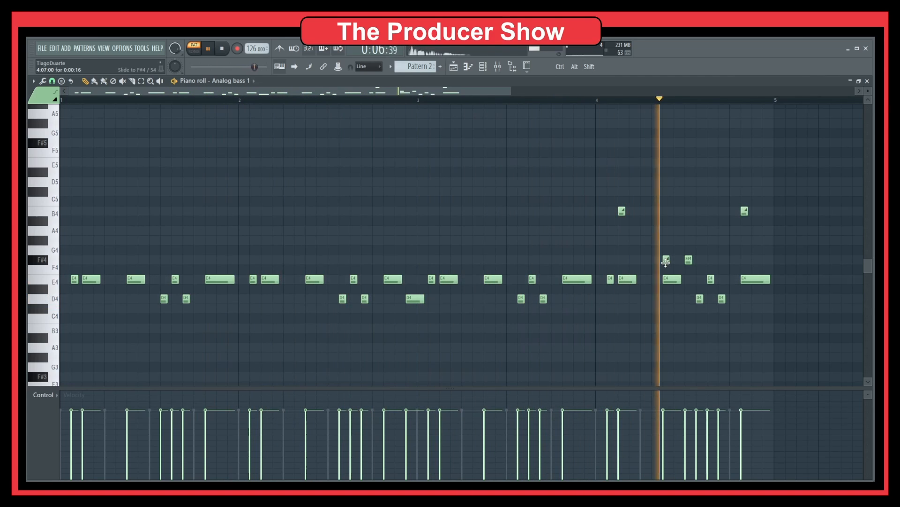
right_click(665, 261)
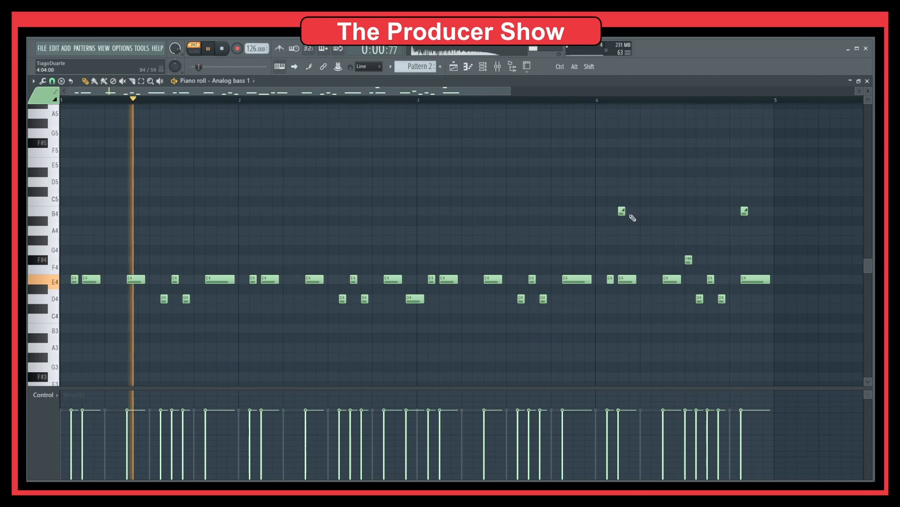
Step: Delete the trial slide notes and the short F#4 note from bar 4, keeping only the E4 and D4 riff
right_click(622, 211)
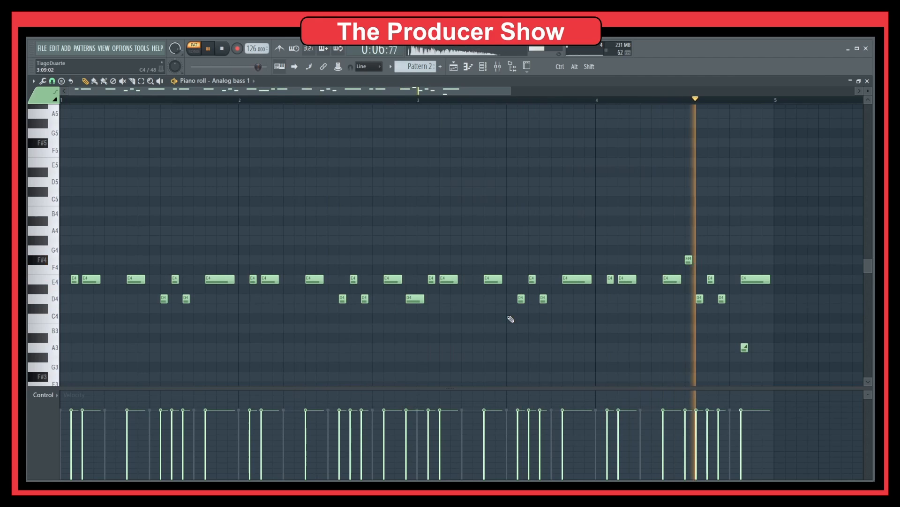
right_click(689, 258)
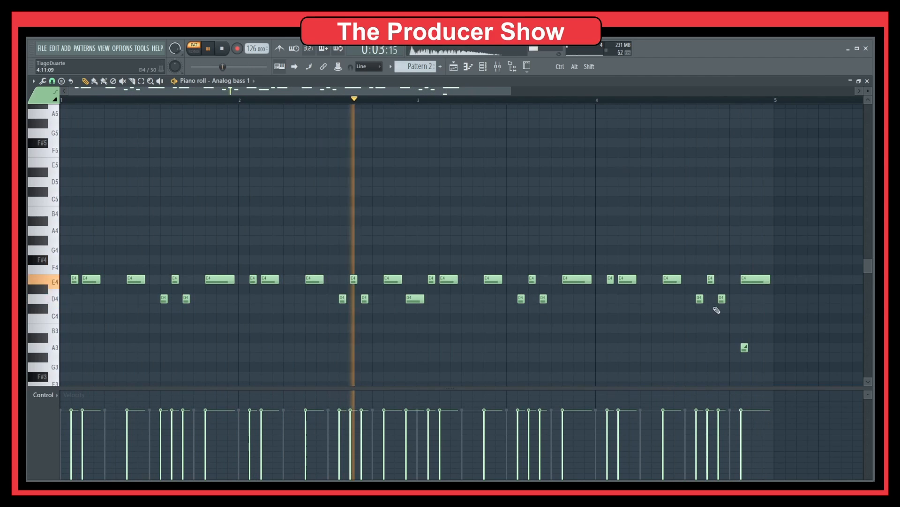
right_click(744, 347)
Step: Replace the instrument on the Analog bass 1 channel with the Sawer synth
key(F7)
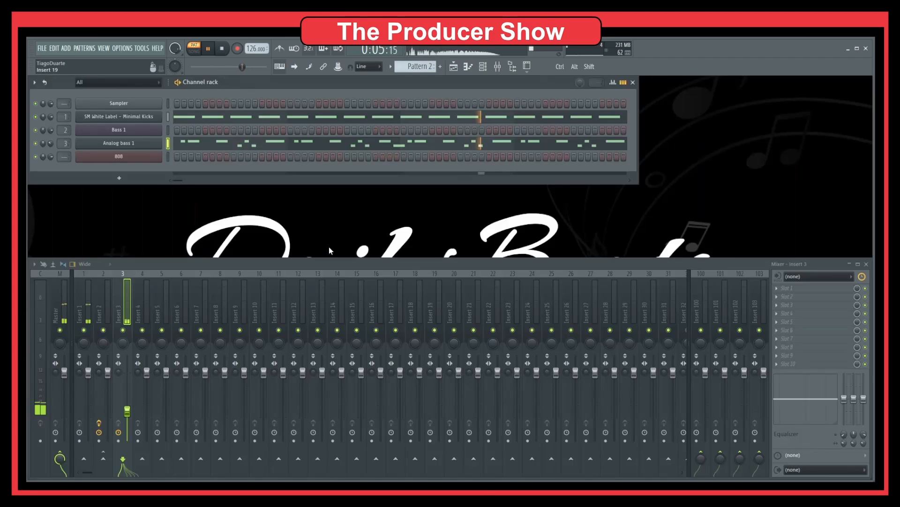
right_click(132, 143)
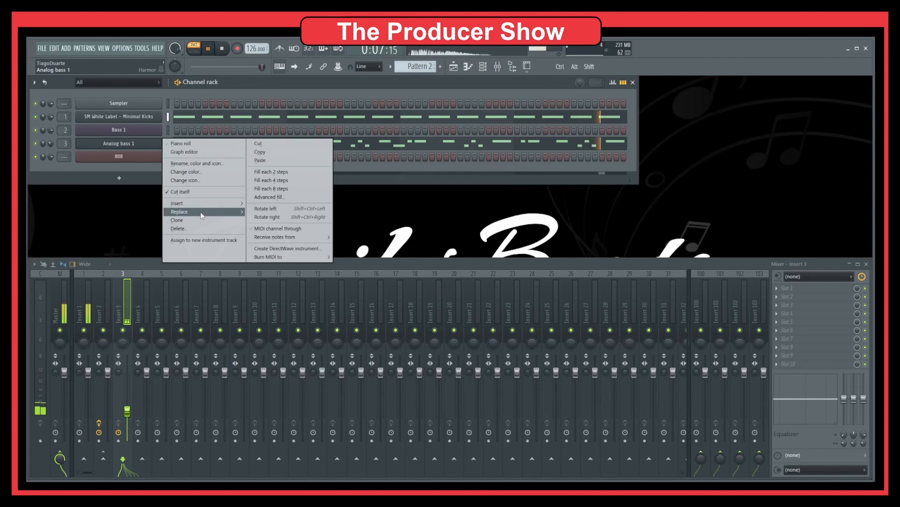
mouse_move(201, 212)
mouse_move(281, 332)
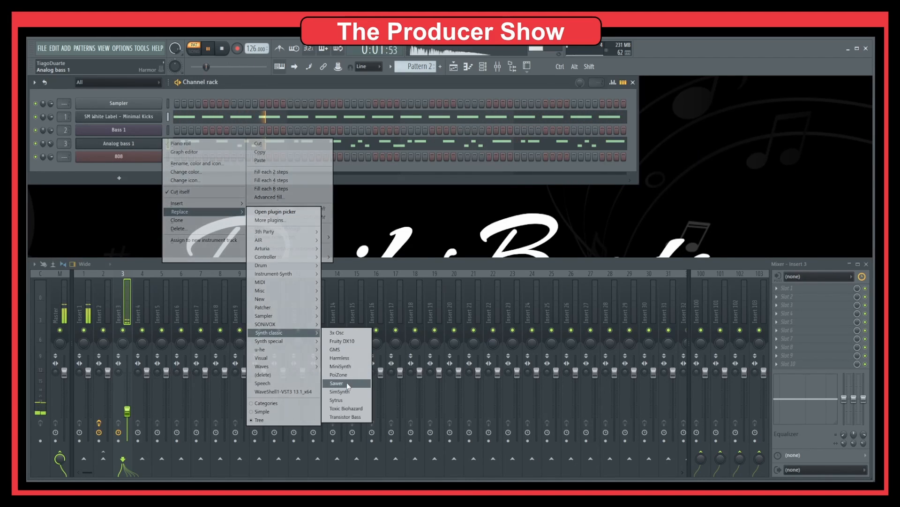
click(343, 383)
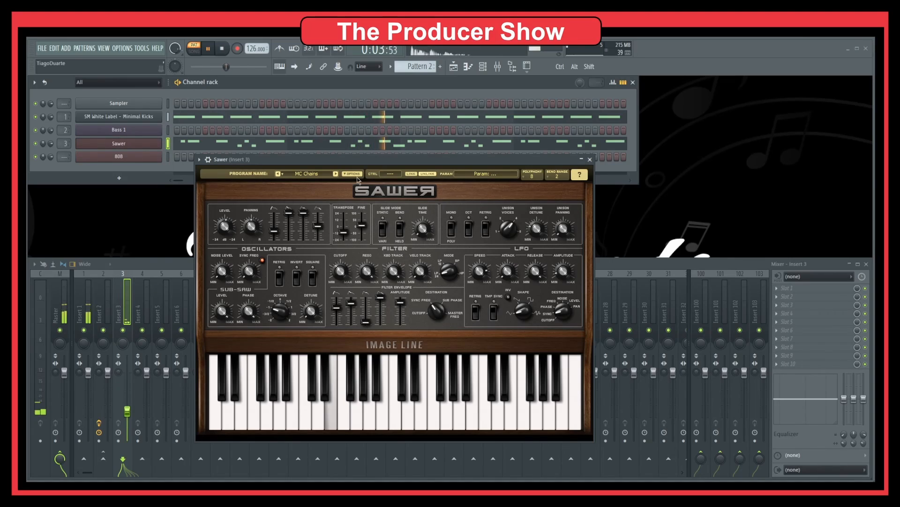
Step: Load the FG 1982 preset from the Bass bank in Sawer's presets library
click(316, 176)
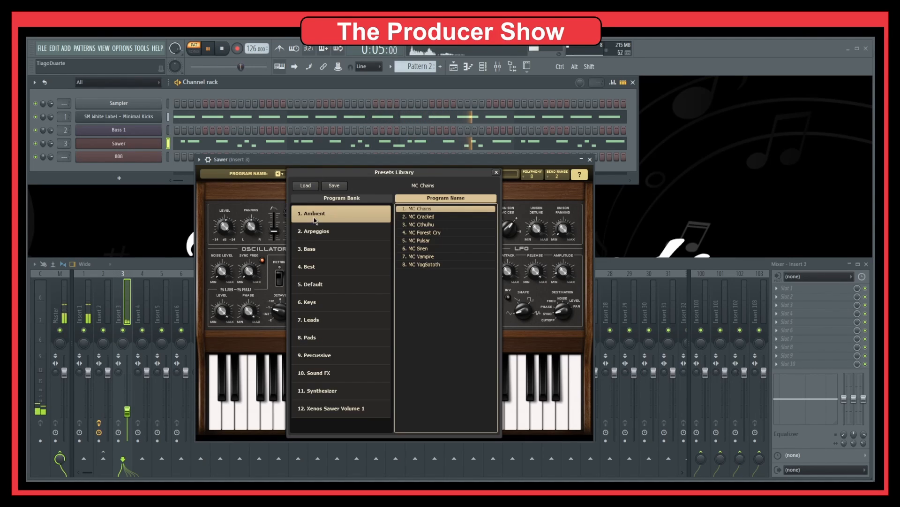
click(320, 249)
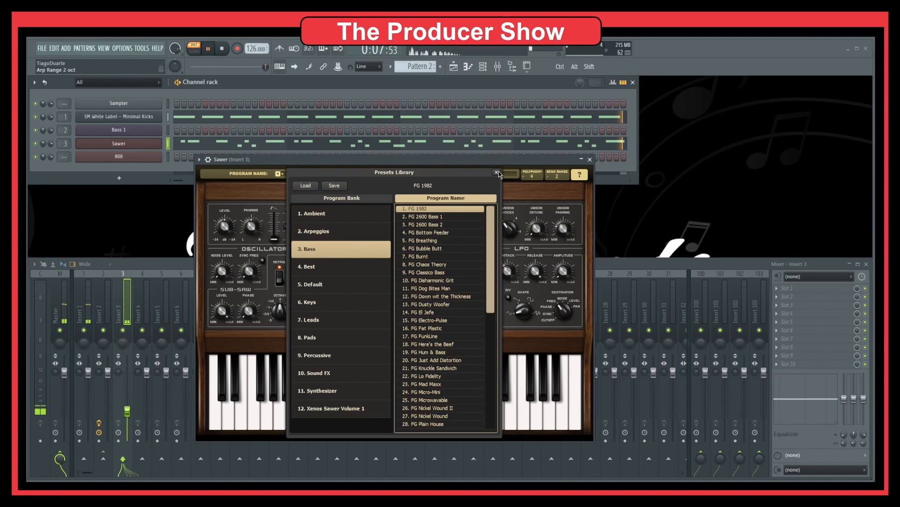